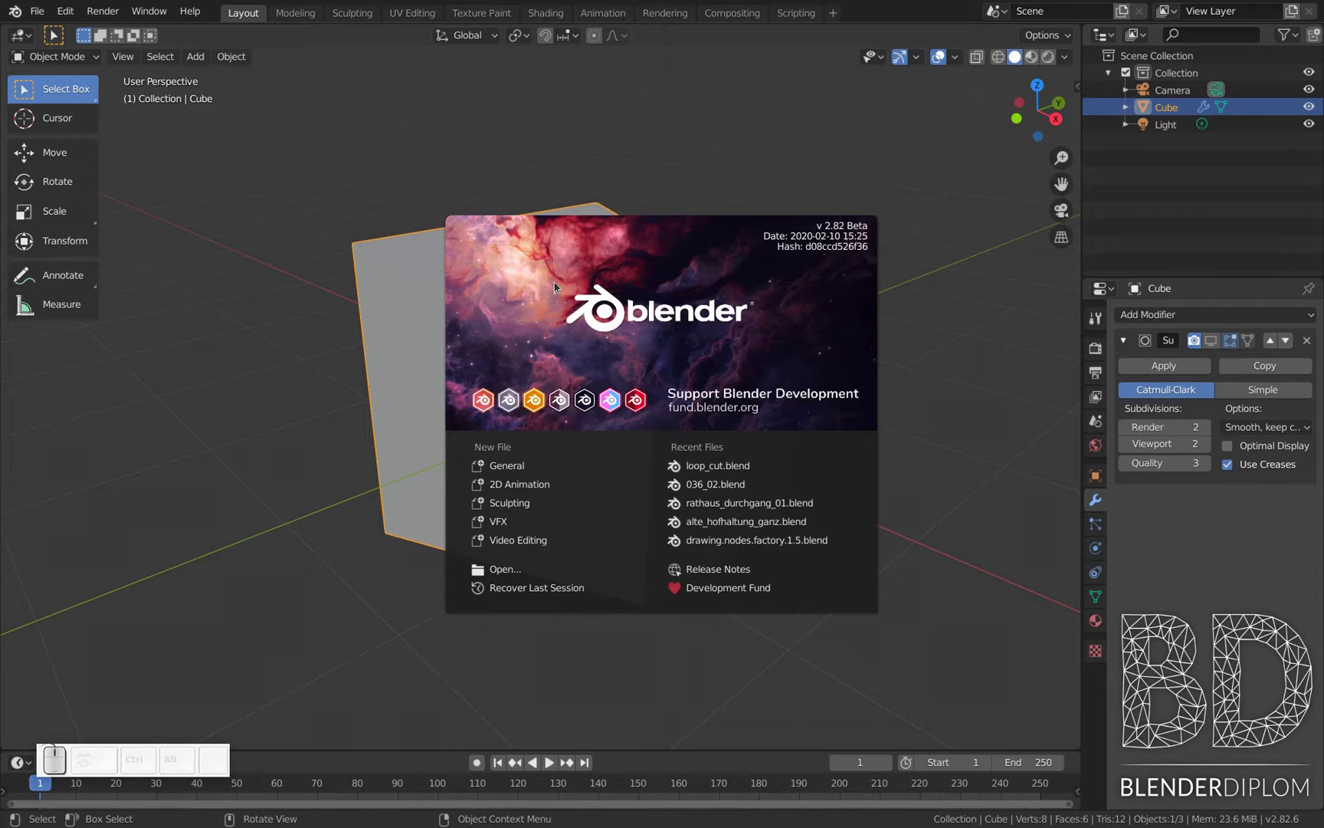
- Dismiss the splash screen, put the default cube in Edit Mode, and pick the Loop Cut tool
{"action": "left_click", "coordinate": [408, 321]}
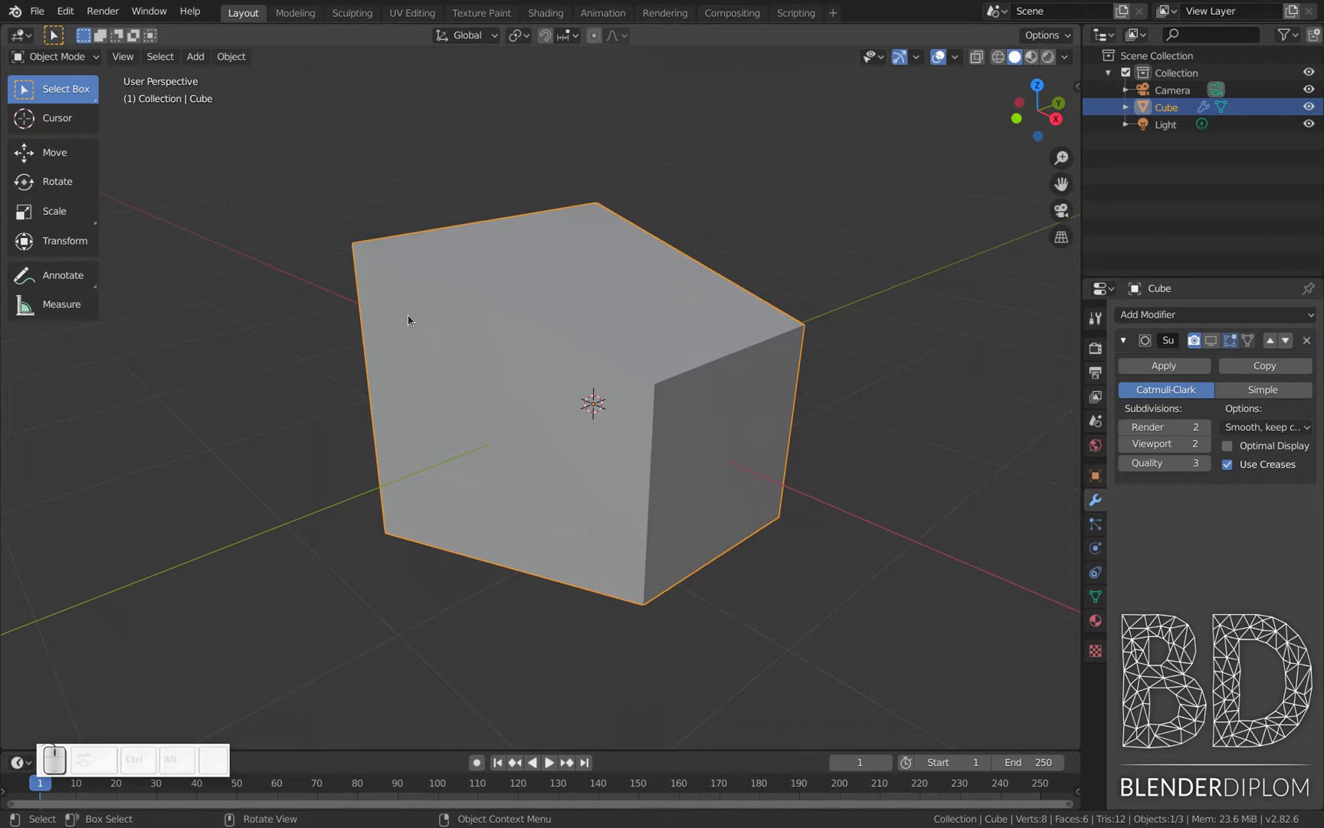
{"action": "key", "text": "Tab"}
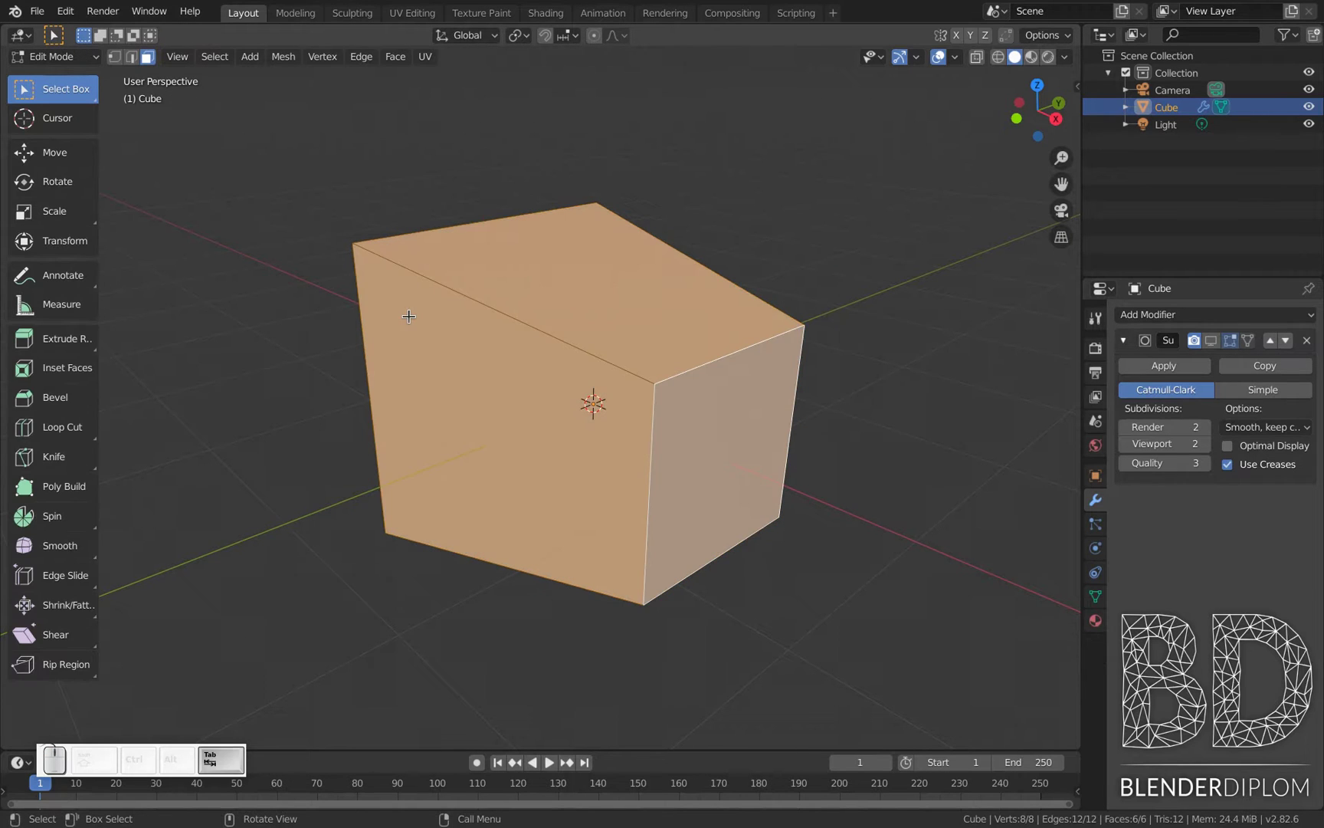
{"action": "left_click", "coordinate": [54, 434]}
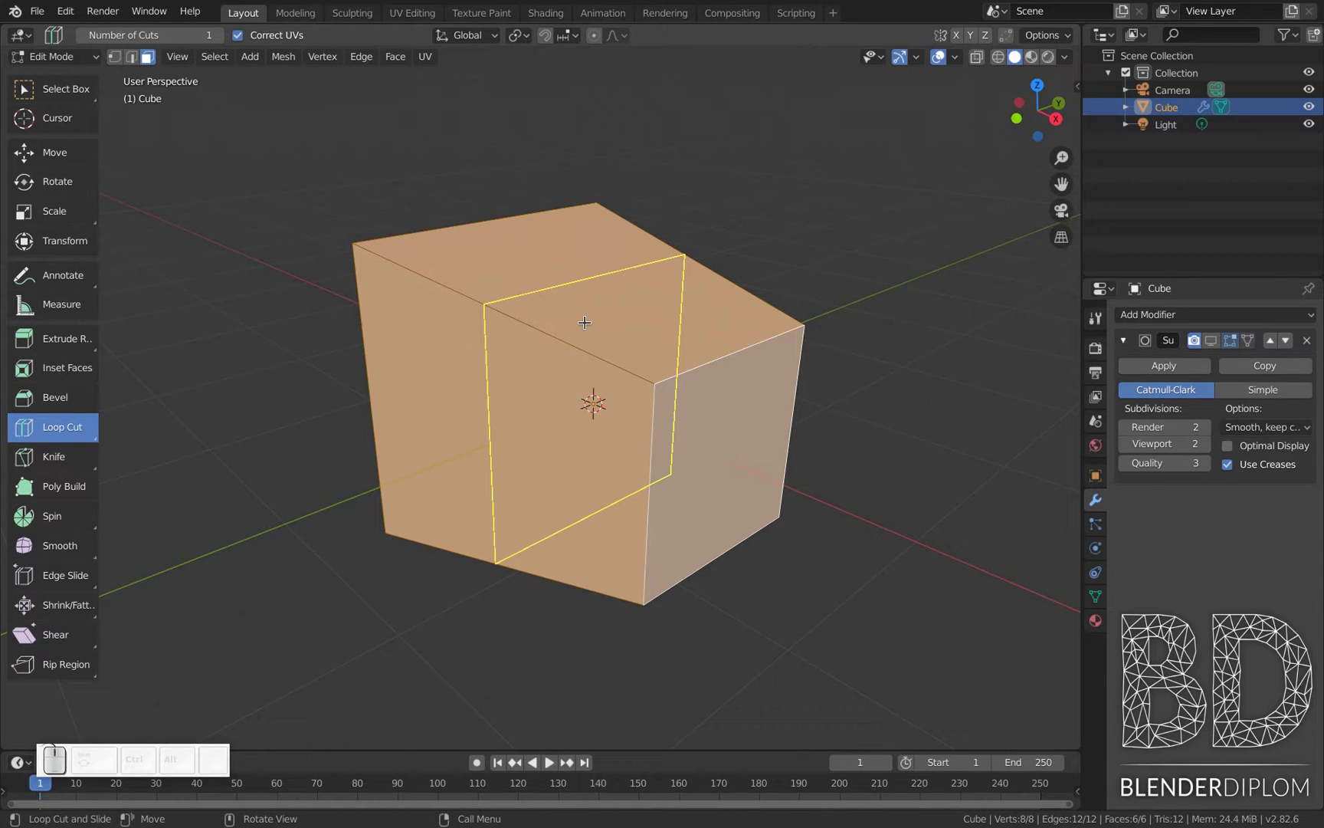
- Cut a vertical loop, orbit to inspect, undo it, then cut a new loop near the left edge
{"action": "left_click", "coordinate": [534, 342]}
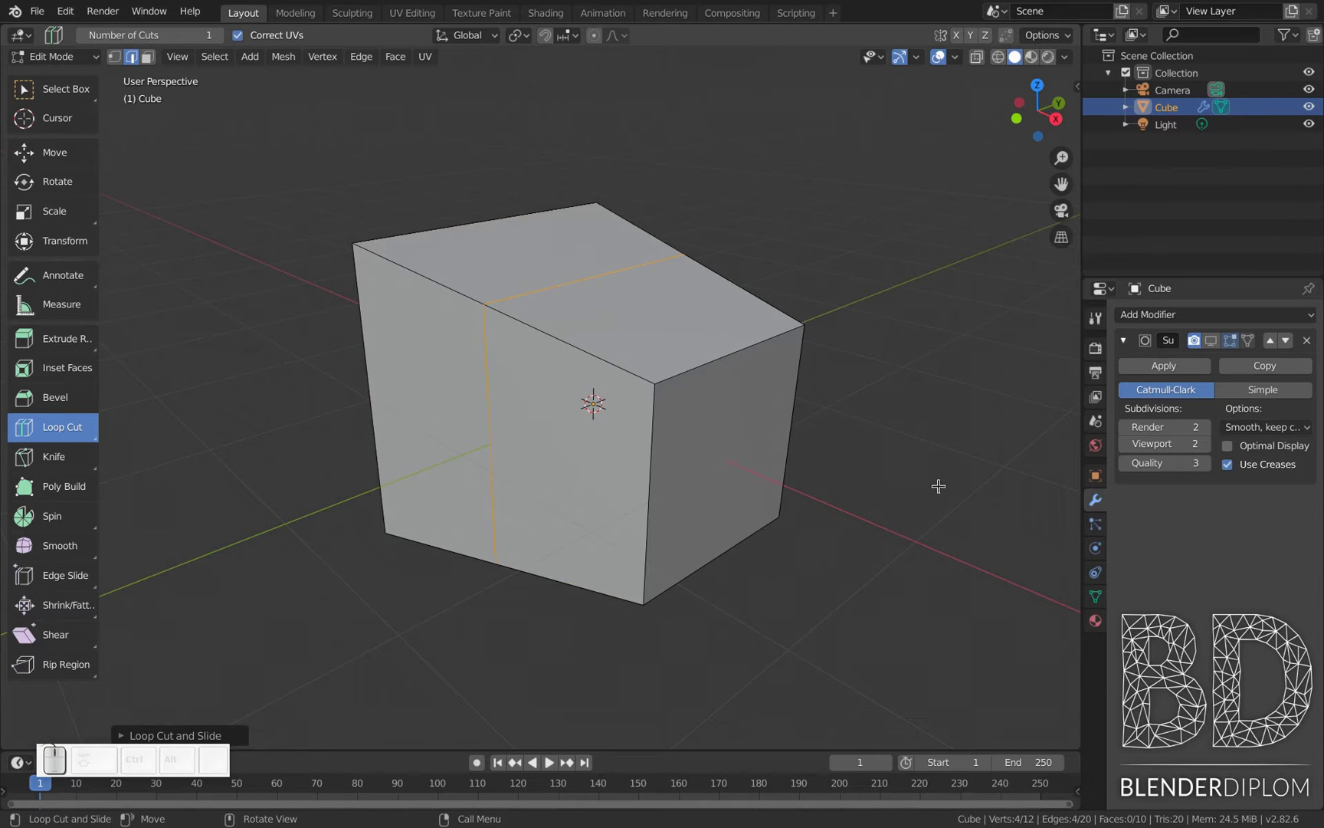
{"action": "middle_click_drag", "start_coordinate": [932, 499], "coordinate": [697, 513]}
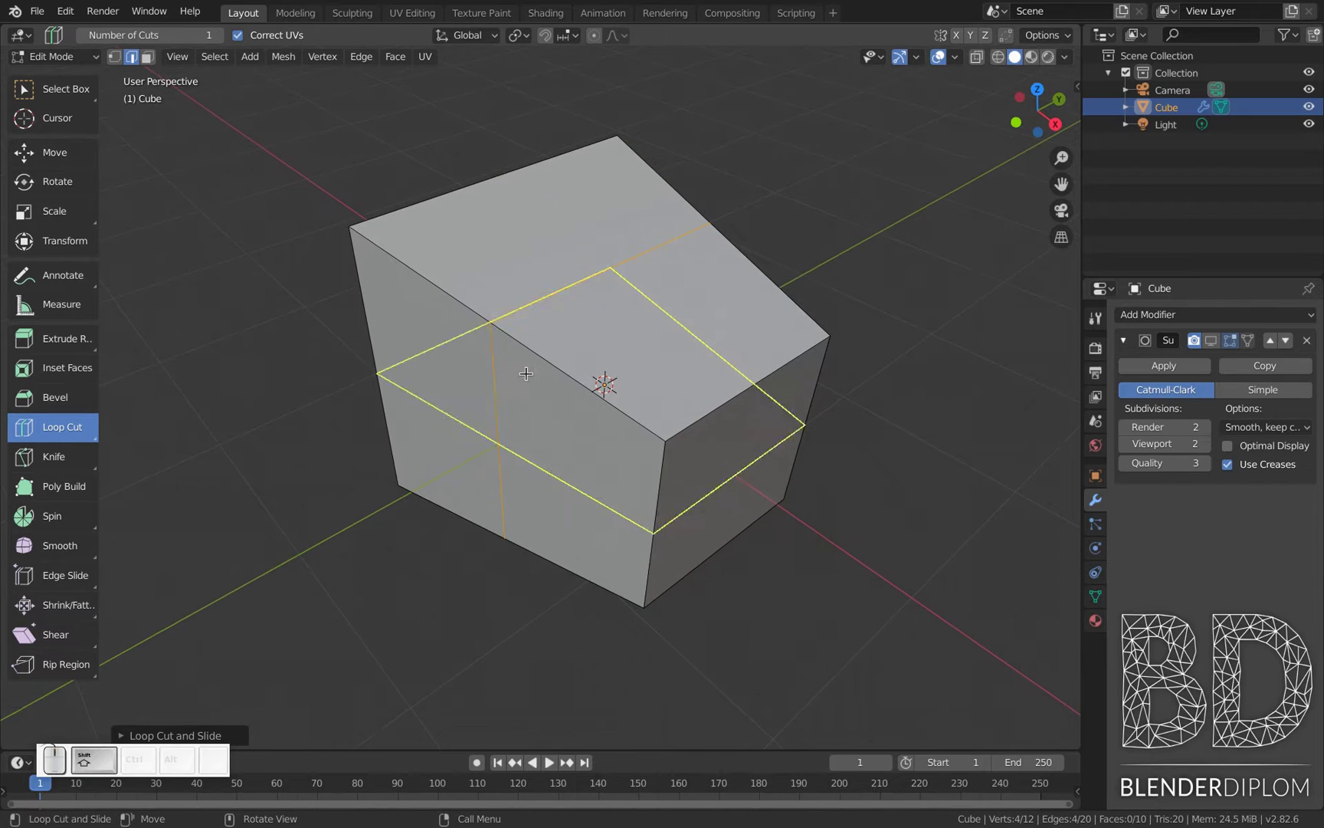
{"action": "middle_click_drag", "start_coordinate": [690, 376], "coordinate": [728, 361]}
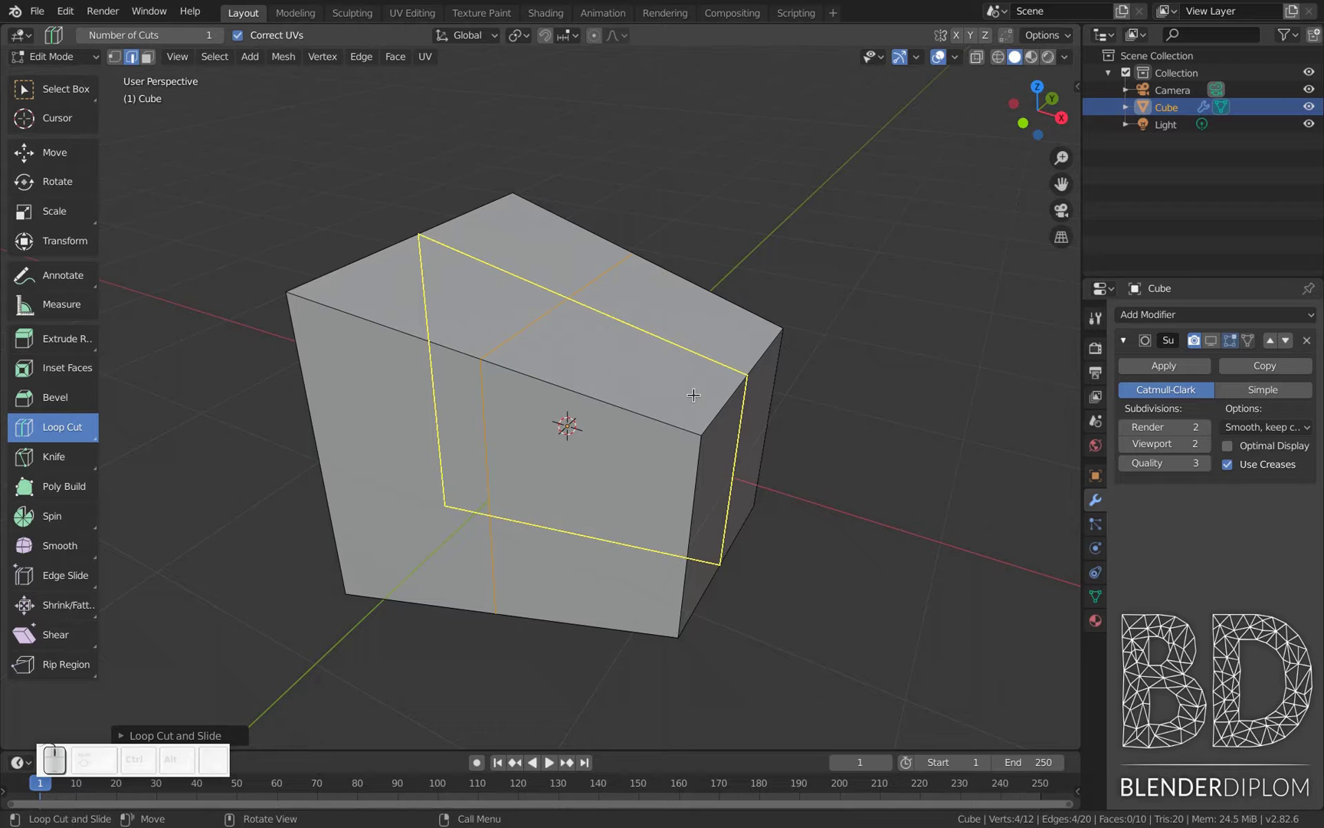
{"action": "key", "text": "a"}
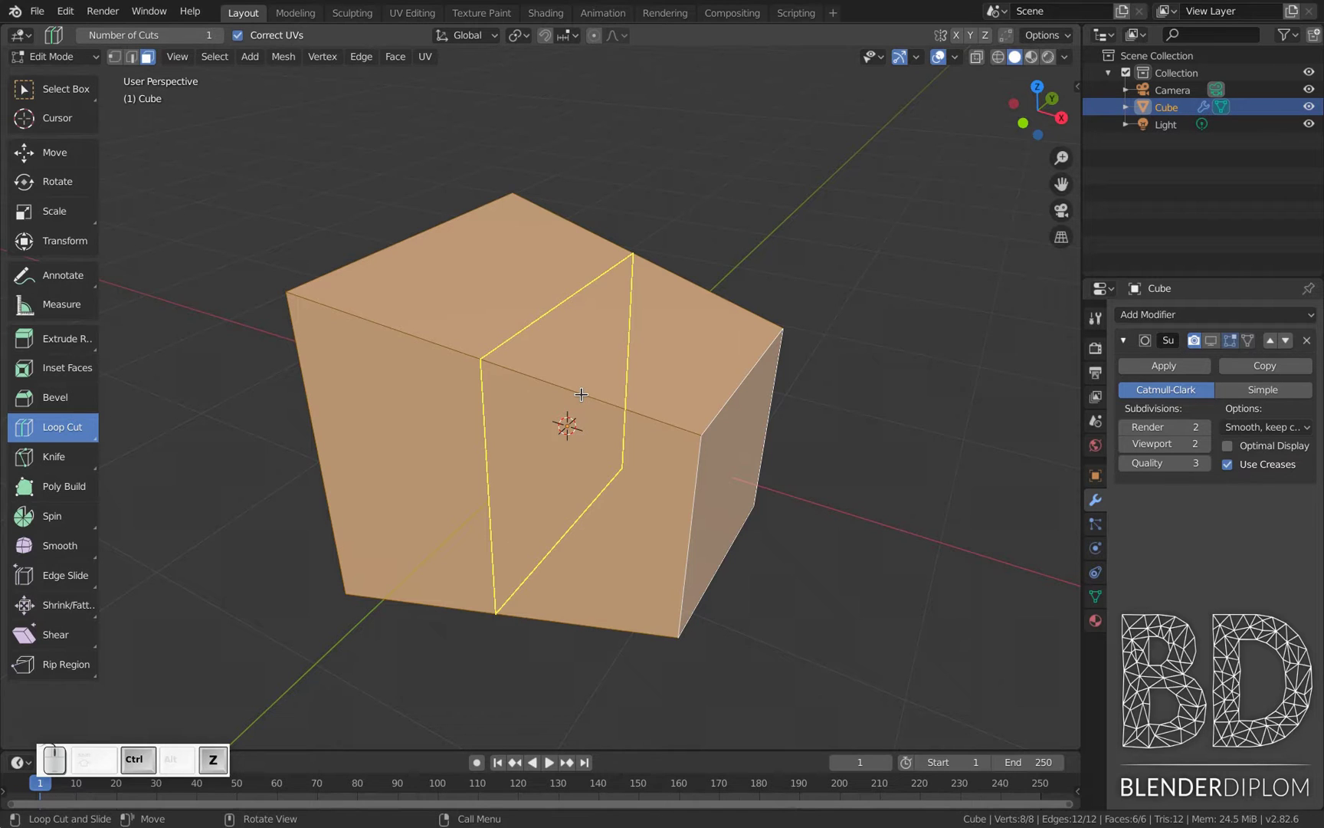
{"action": "left_click_drag", "start_coordinate": [494, 381], "coordinate": [376, 330]}
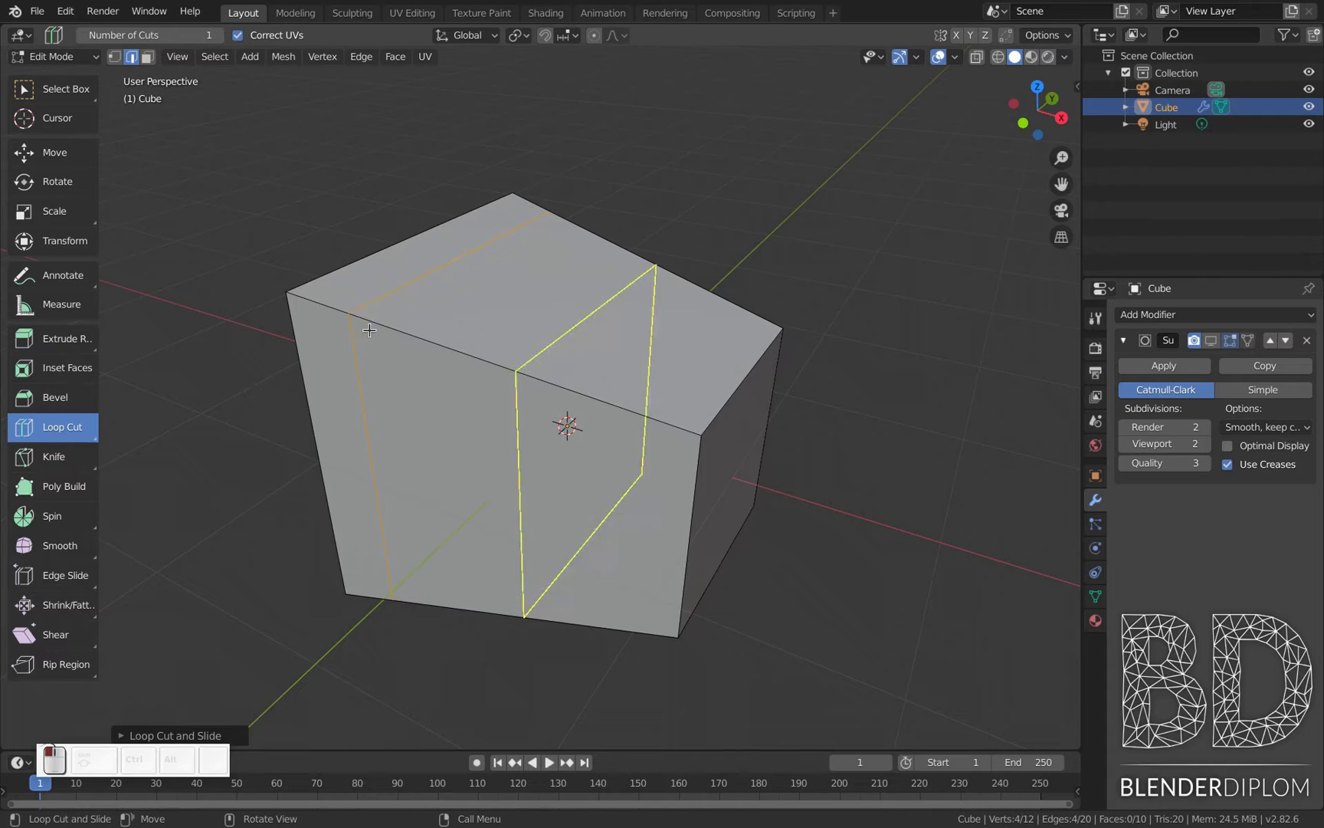
- Raise the loop cut to 4 cuts and slide them to factor 0.797
{"action": "left_click", "coordinate": [125, 736]}
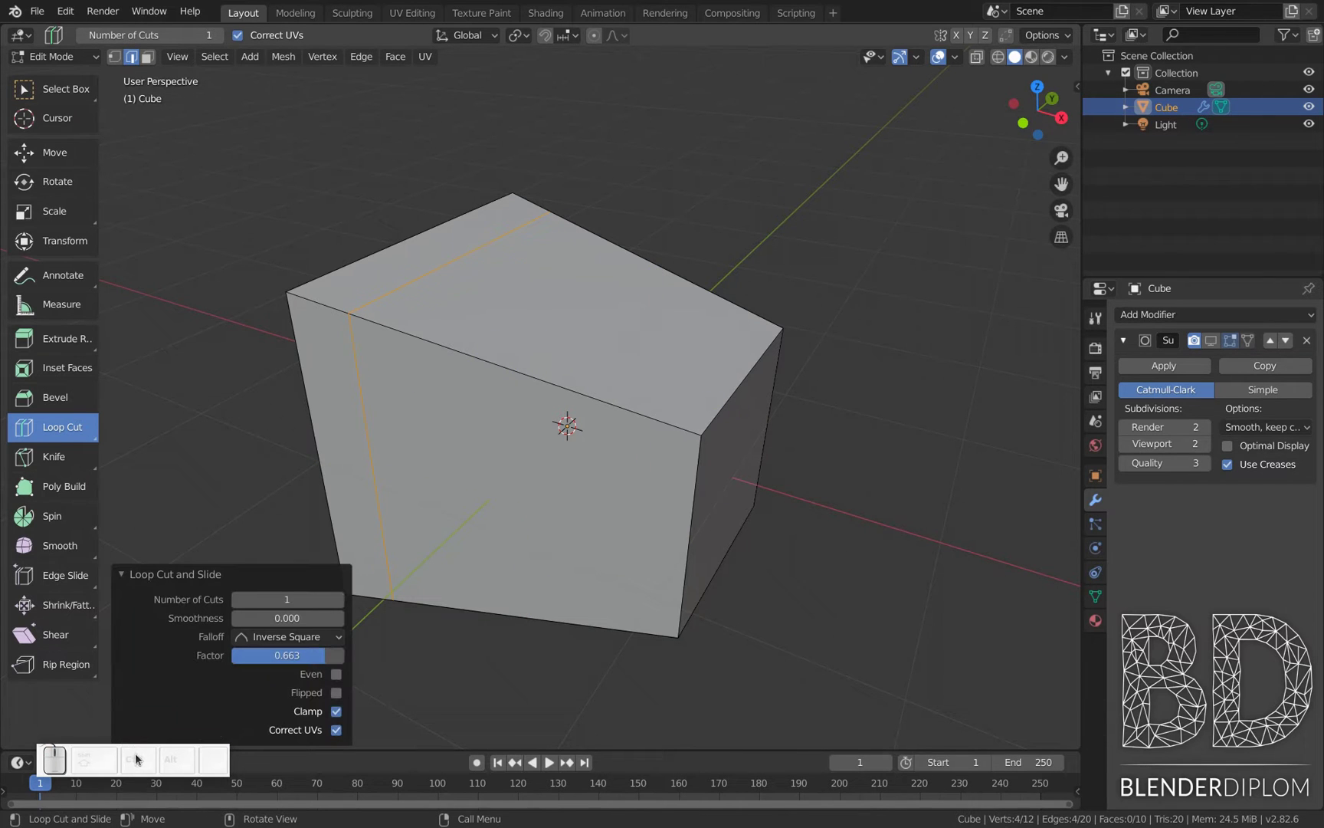
{"action": "left_click", "coordinate": [339, 598]}
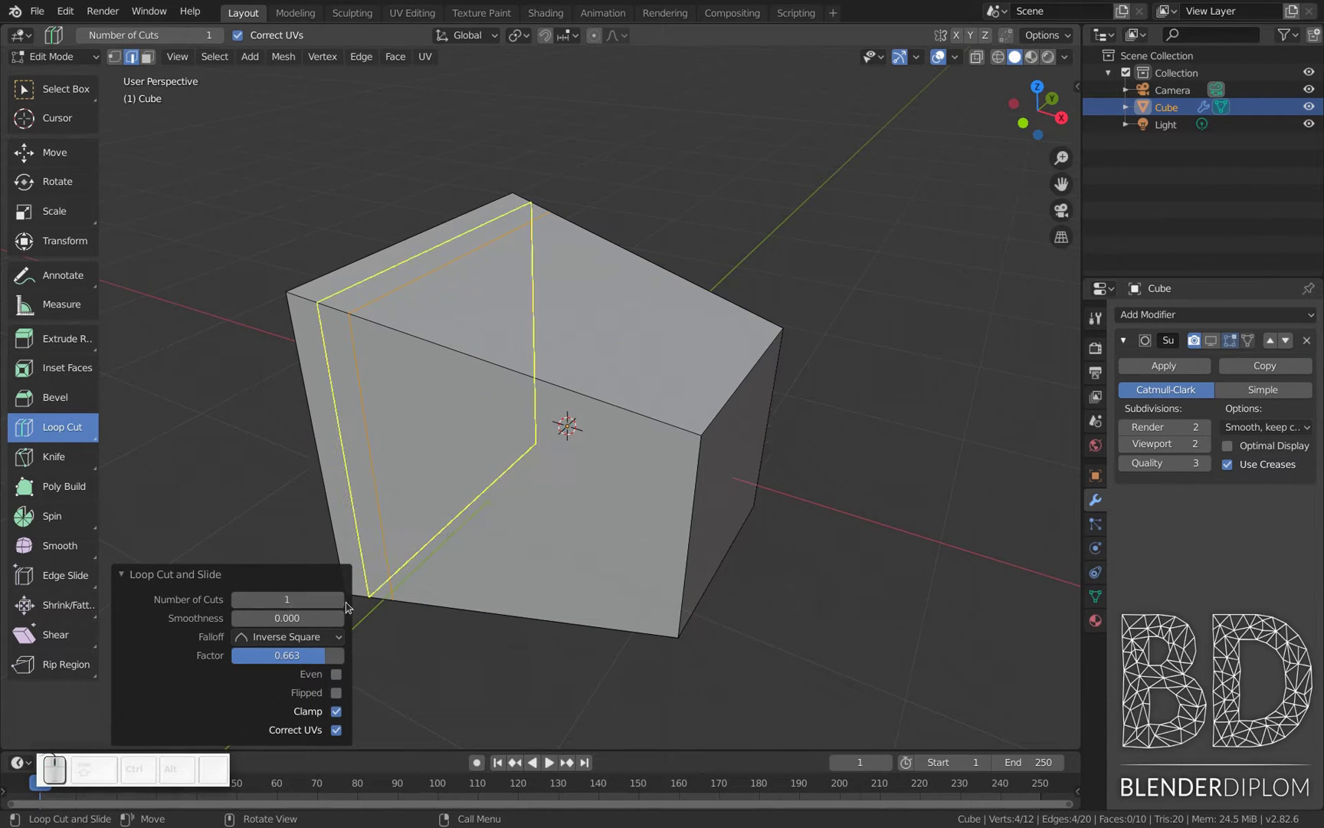
{"action": "left_click", "coordinate": [338, 599]}
{"action": "left_click", "coordinate": [339, 599]}
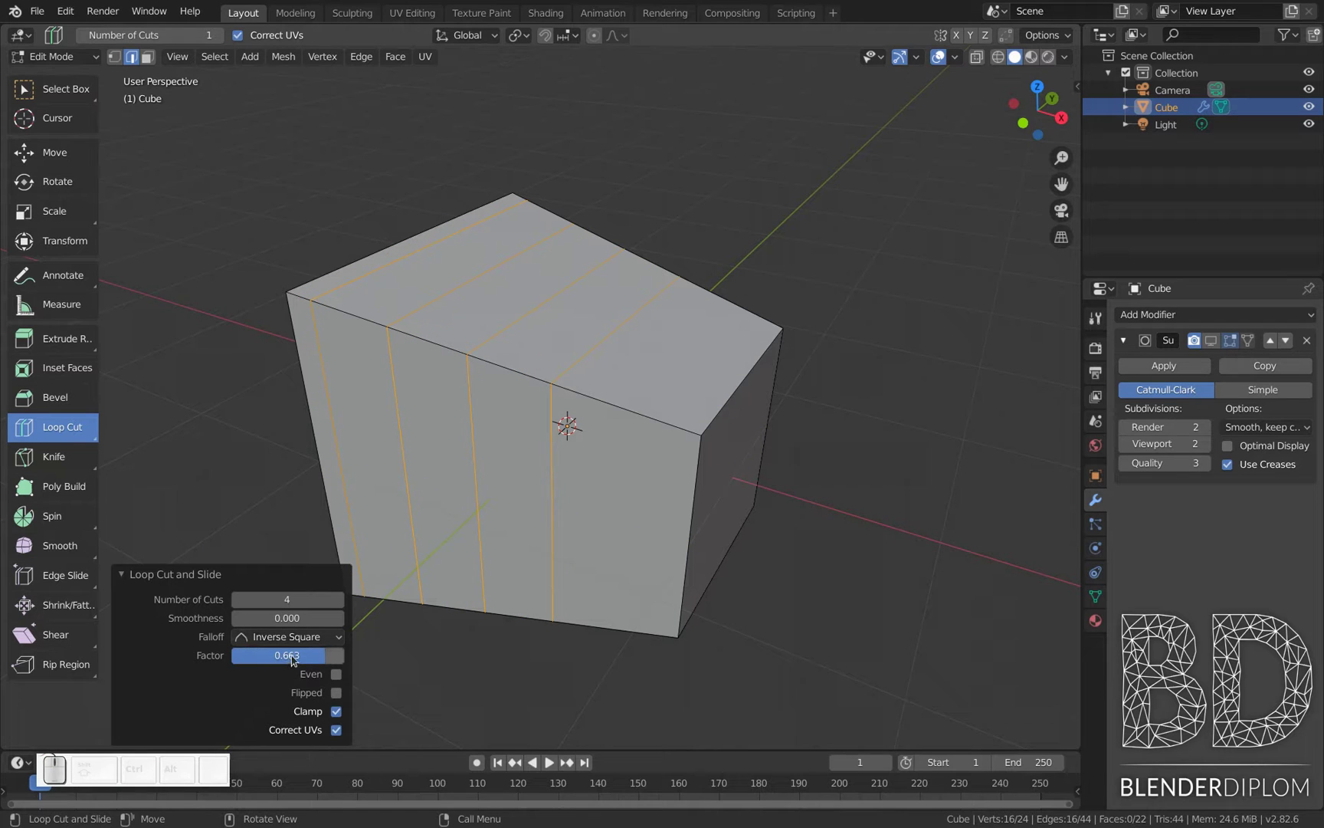
{"action": "mouse_move", "coordinate": [291, 659]}
{"action": "left_mouse_down"}
{"action": "mouse_move", "coordinate": [200, 659]}
{"action": "mouse_move", "coordinate": [304, 659]}
{"action": "left_mouse_up"}
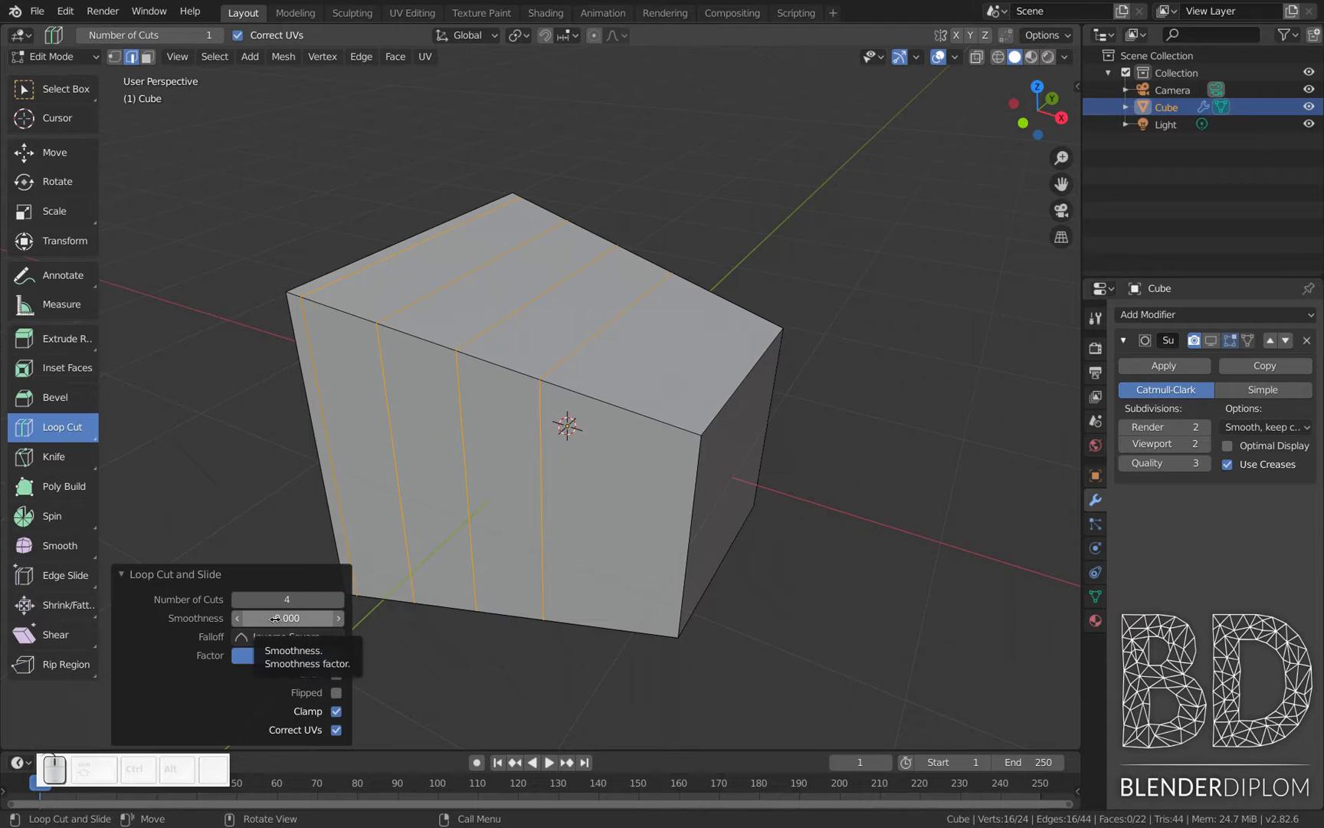
- Try raising loop smoothness, reset it to 0, and switch to a front orthographic view
{"action": "mouse_move", "coordinate": [275, 617]}
{"action": "left_mouse_down"}
{"action": "mouse_move", "coordinate": [349, 617]}
{"action": "mouse_move", "coordinate": [179, 617]}
{"action": "mouse_move", "coordinate": [276, 617]}
{"action": "left_mouse_up"}
{"action": "left_click", "coordinate": [276, 617]}
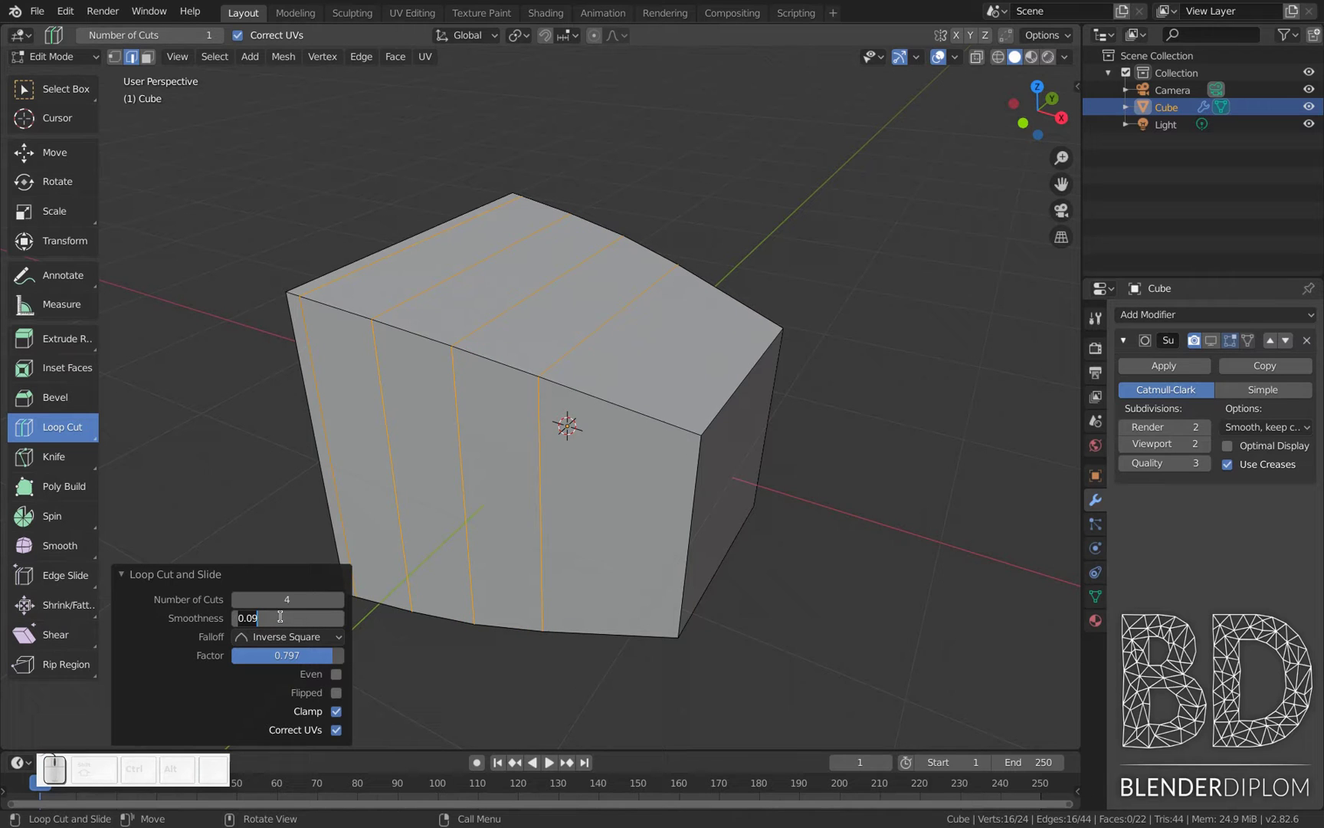
{"action": "type", "text": "0"}
{"action": "key", "text": "KP_Enter"}
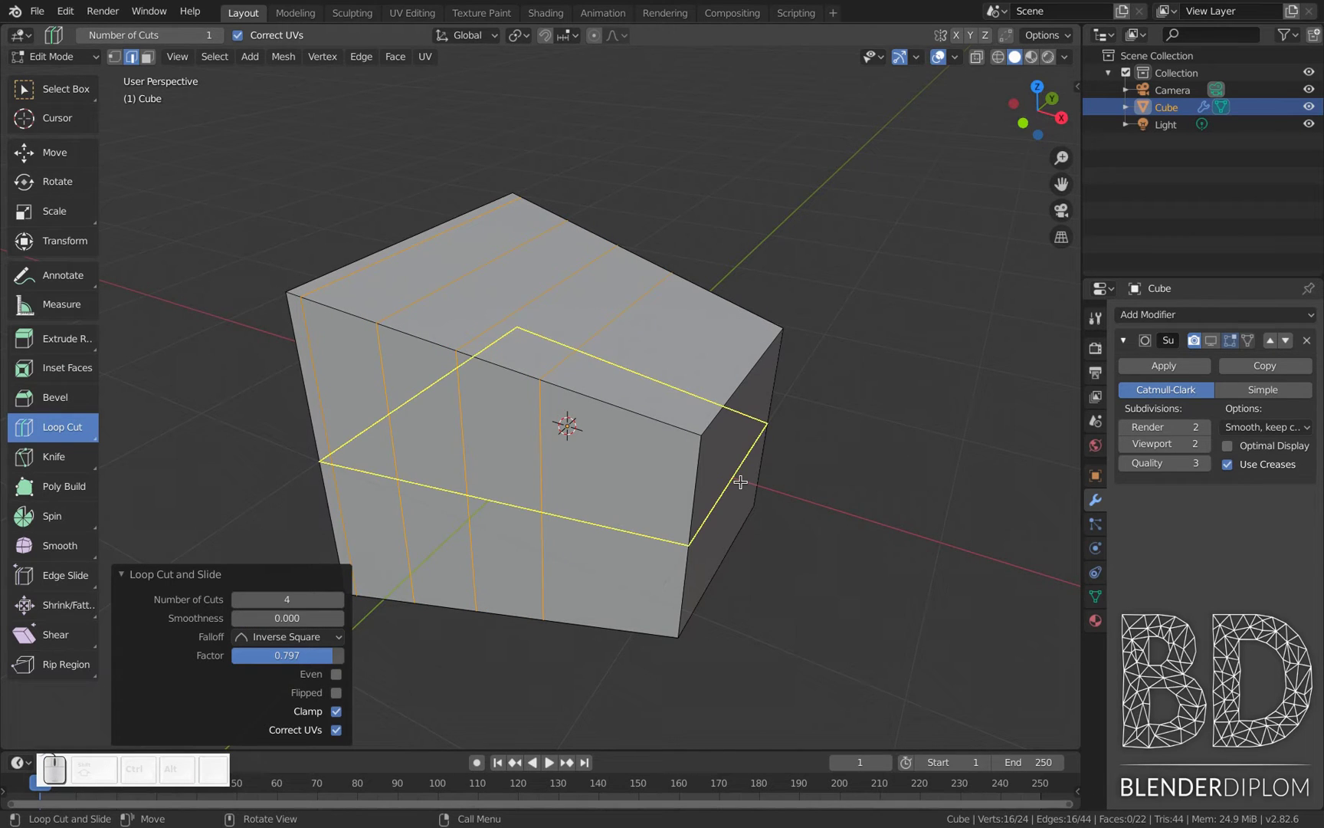
{"action": "key", "text": "KP_1"}
{"action": "middle_click_drag", "start_coordinate": [740, 482], "coordinate": [862, 326], "text": "shift"}
- Show the subdivided result over the edit cage and drop Number of Cuts to 1
{"action": "left_click", "coordinate": [1211, 339]}
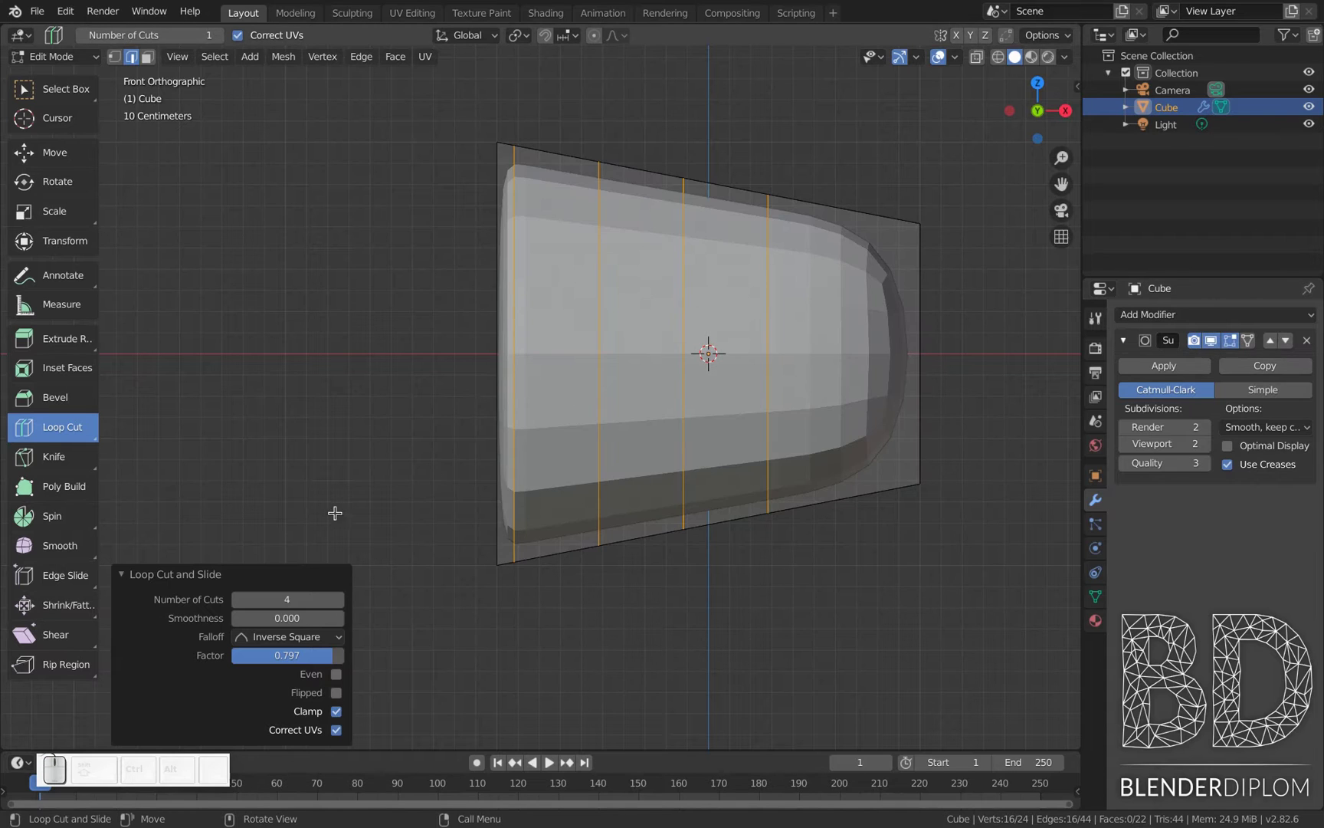
{"action": "left_click", "coordinate": [283, 597]}
{"action": "type", "text": "1"}
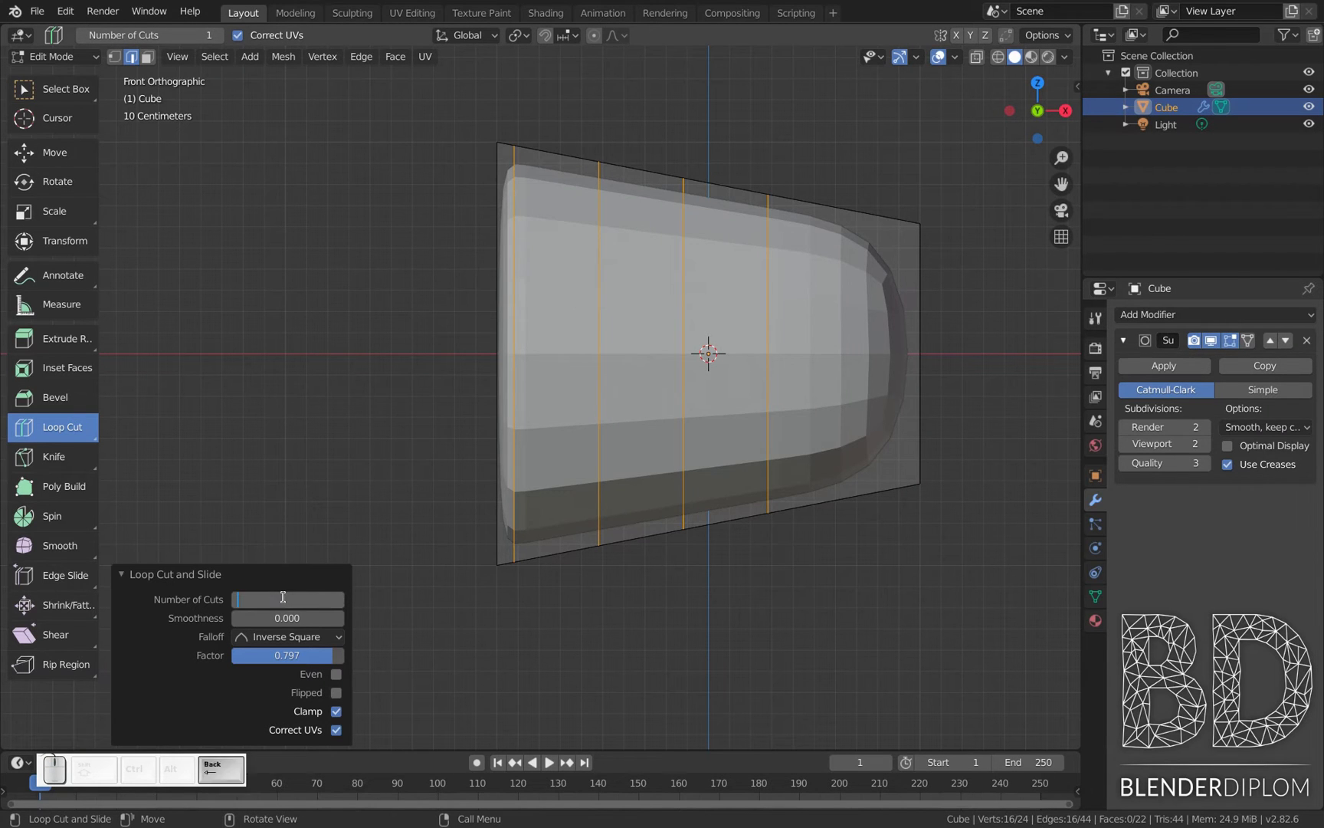
{"action": "key", "text": "Return"}
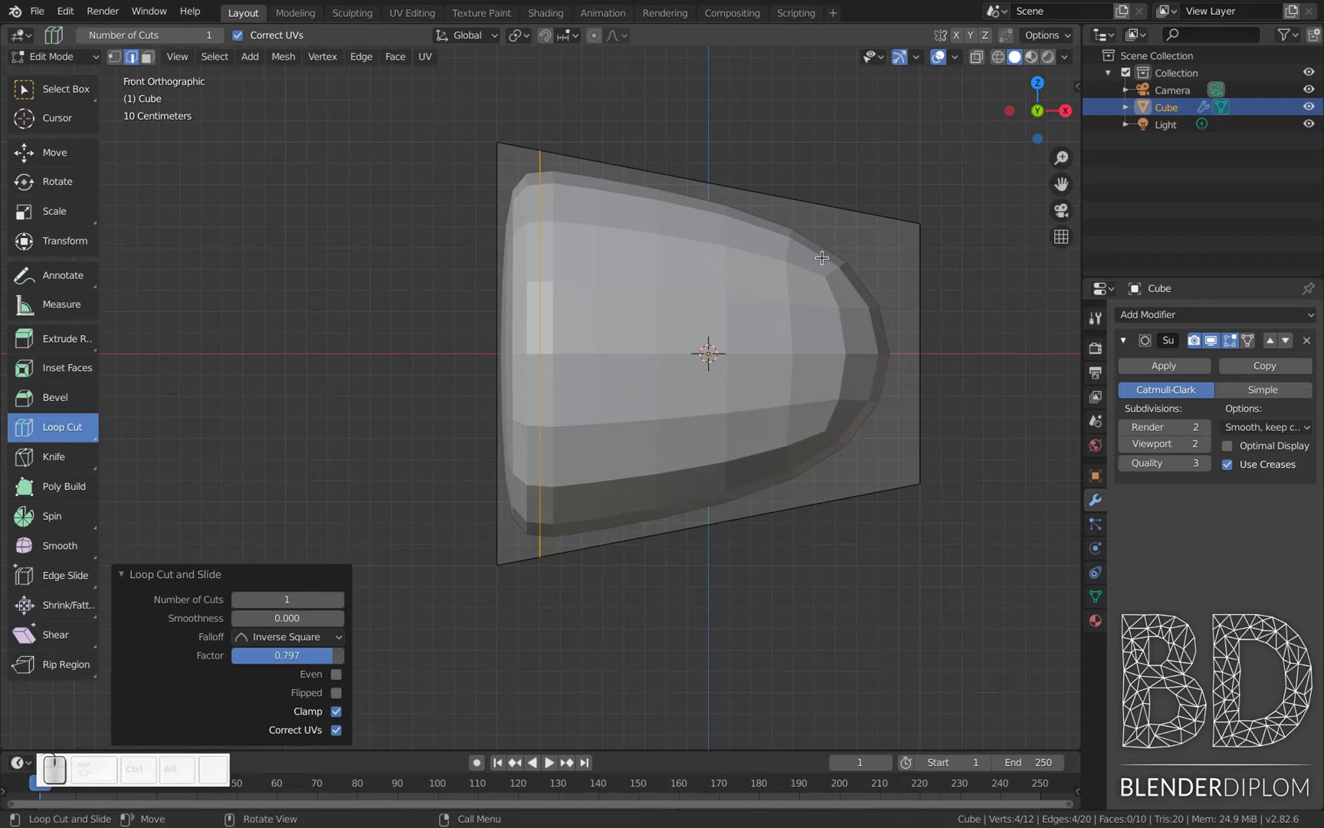
- Restore 4 cuts and raise their smoothness to 0.250 so the cube bows outward
{"action": "left_click", "coordinate": [282, 599]}
{"action": "type", "text": "4"}
{"action": "key", "text": "Return"}
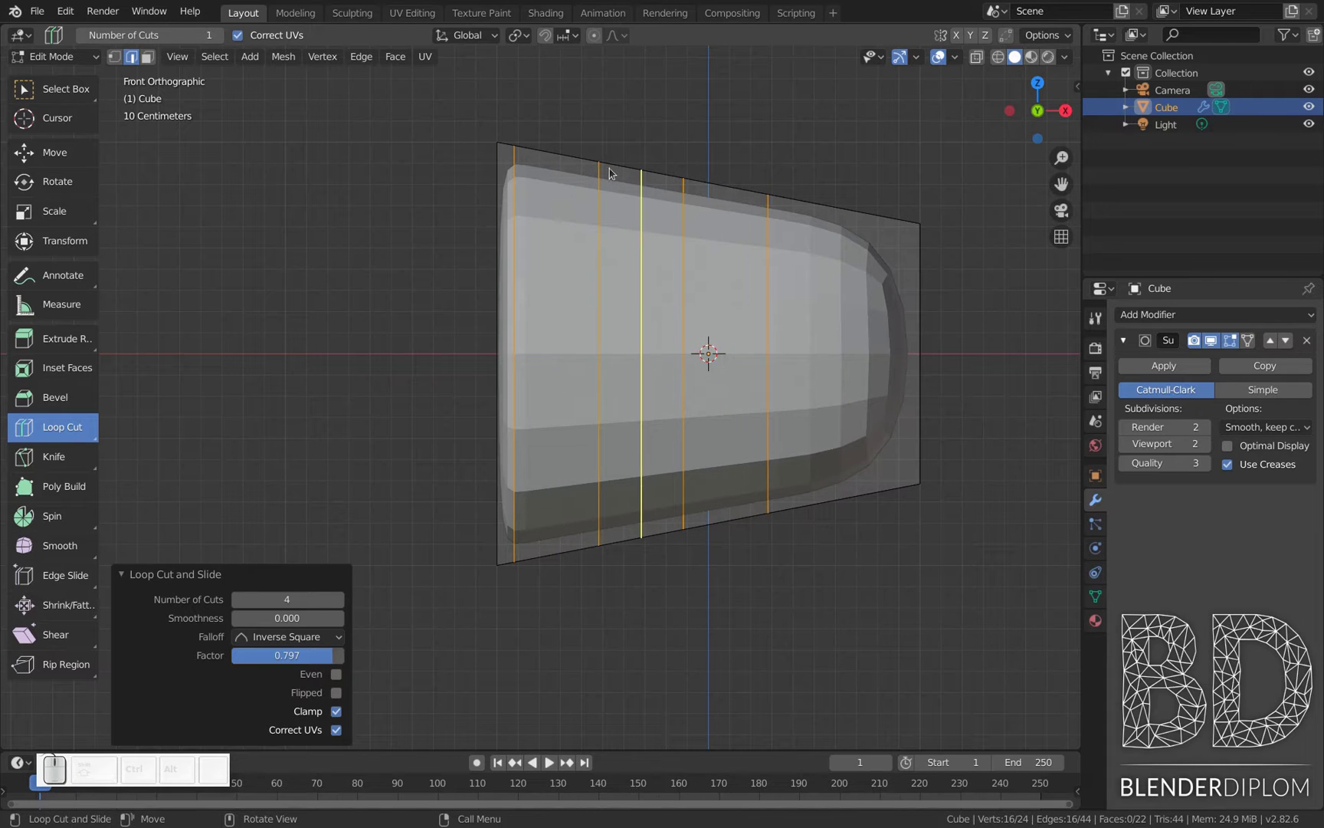
{"action": "left_click_drag", "start_coordinate": [274, 618], "coordinate": [306, 618]}
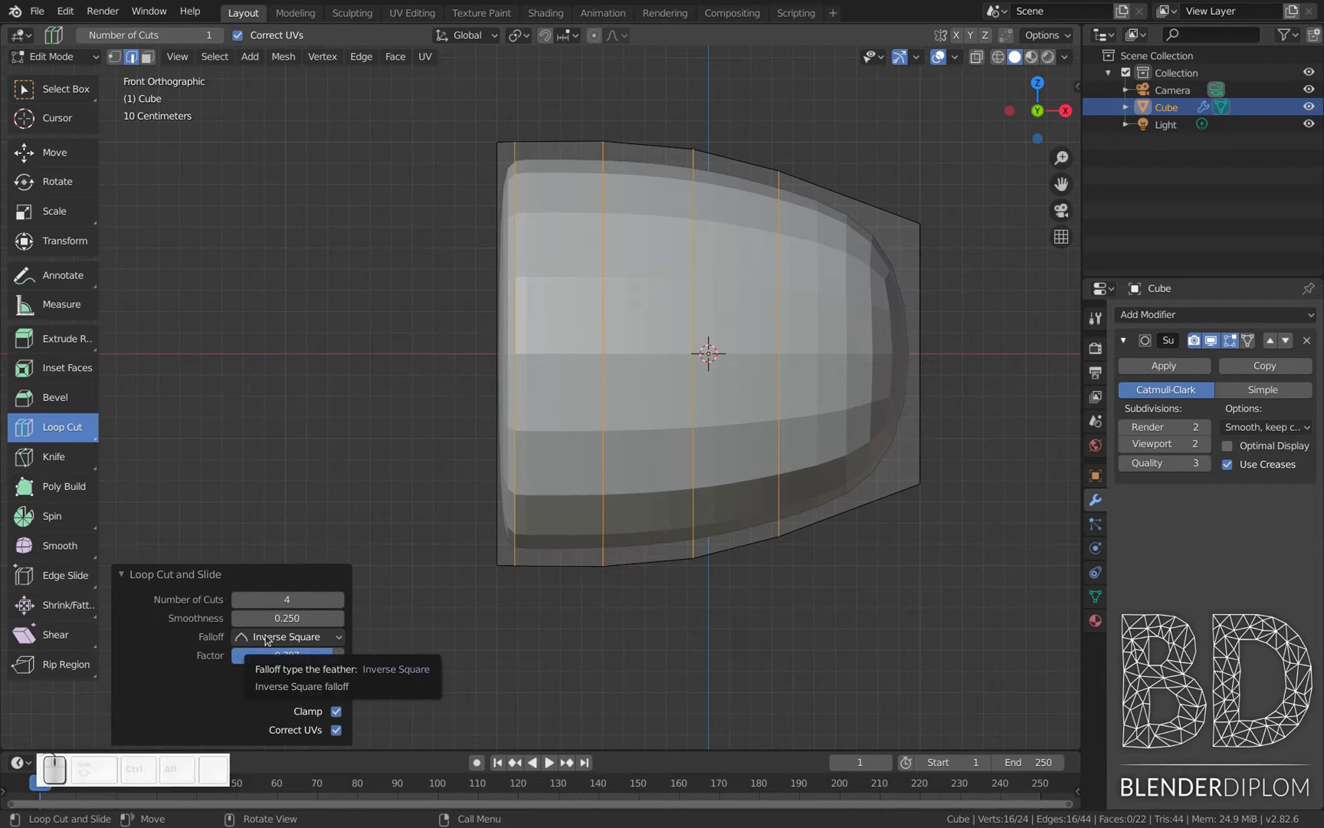
{"action": "left_click", "coordinate": [268, 637]}
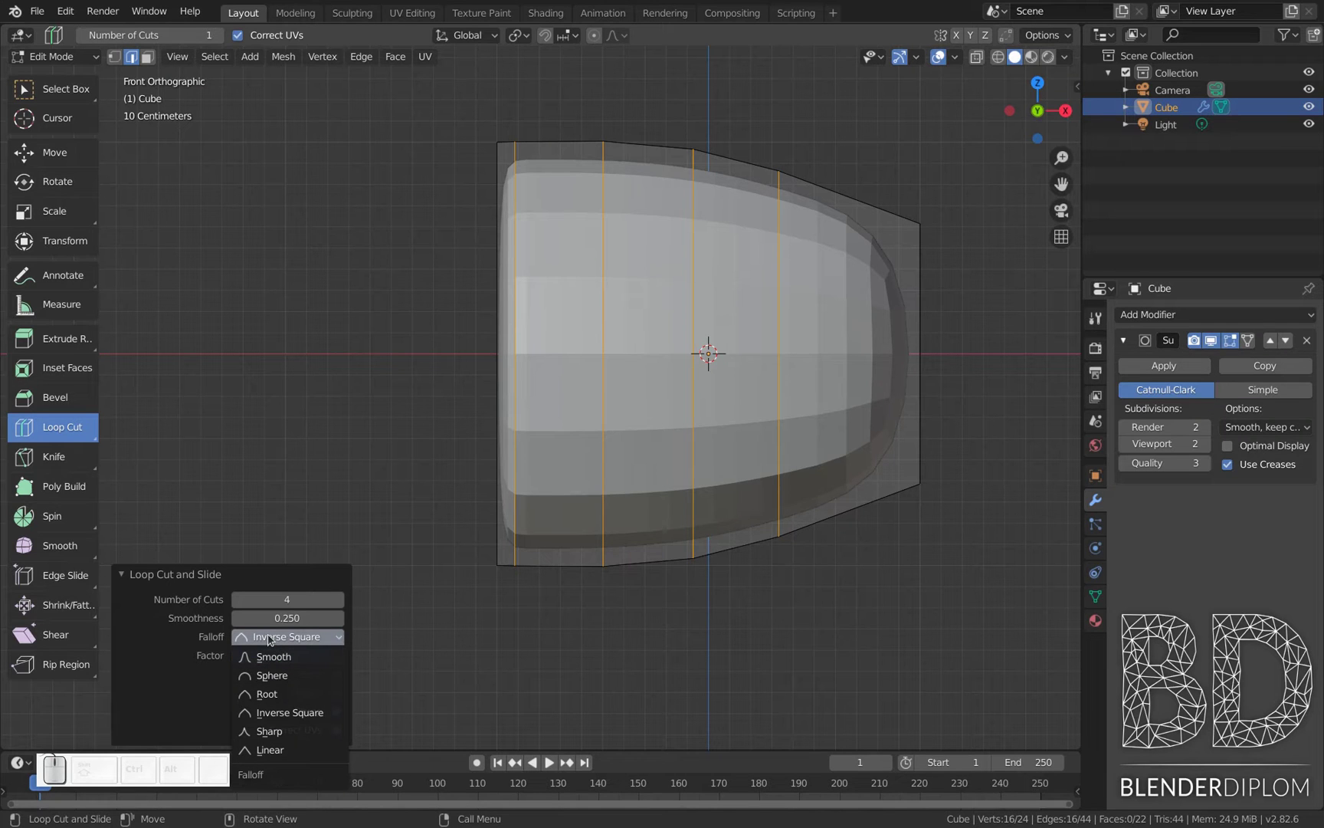
{"action": "left_click", "coordinate": [266, 655]}
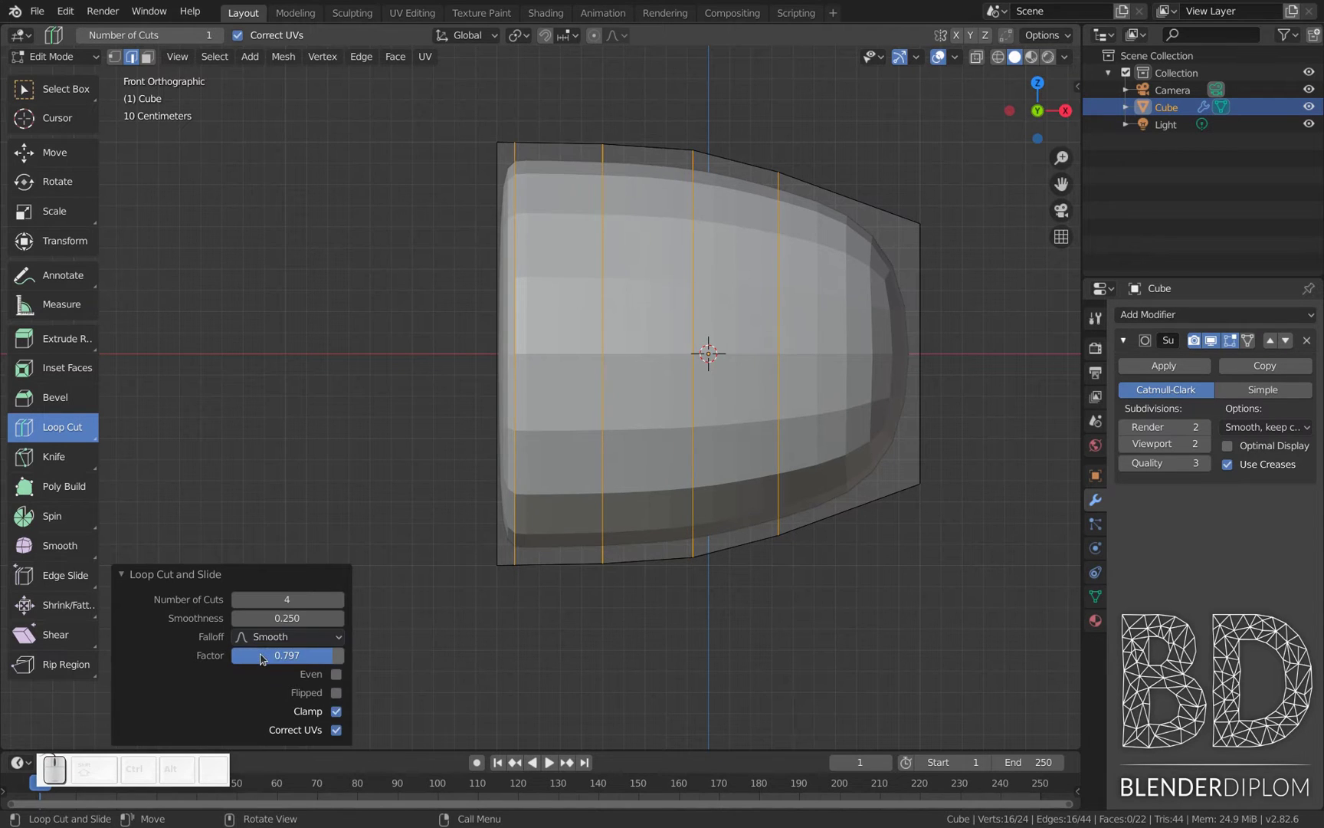
{"action": "left_click", "coordinate": [277, 640]}
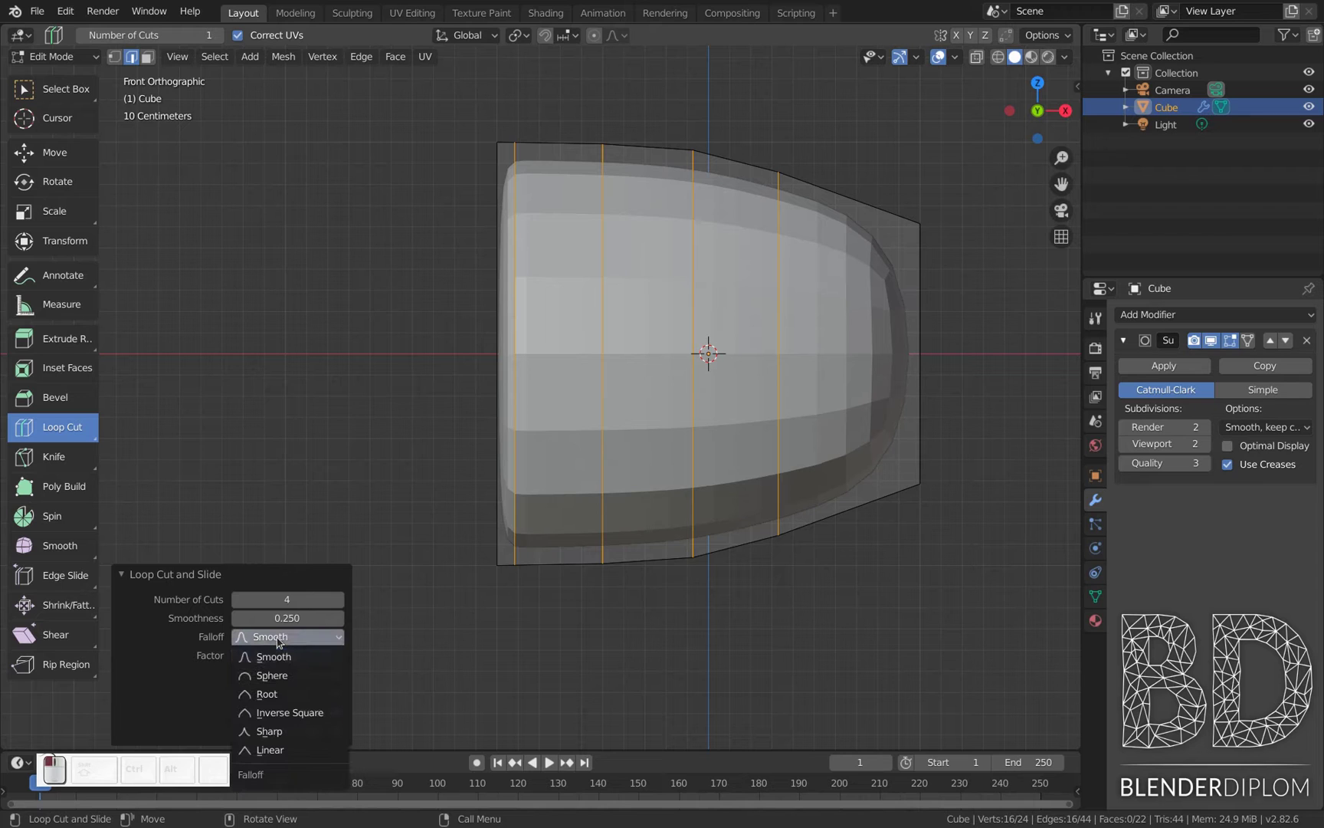
{"action": "left_click", "coordinate": [272, 731]}
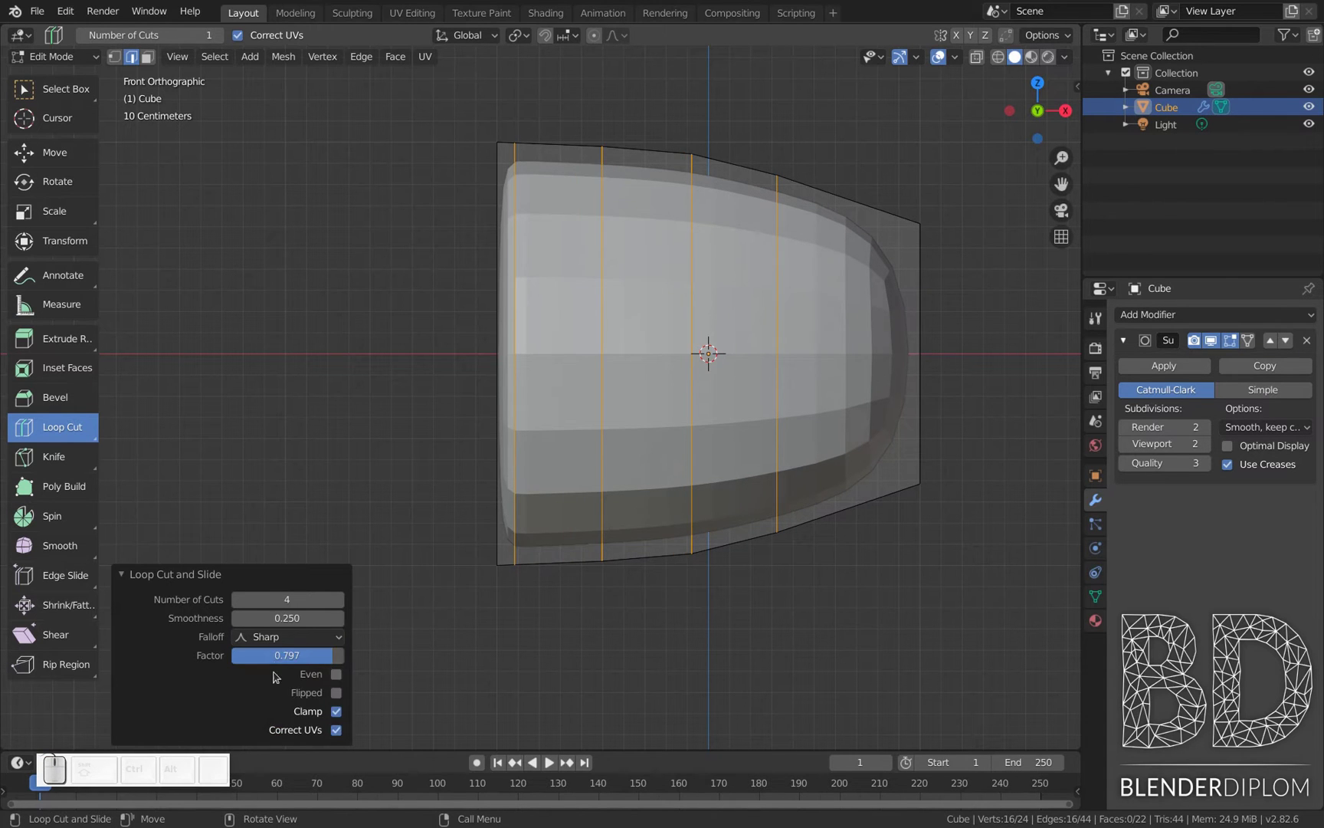
{"action": "left_click", "coordinate": [283, 642]}
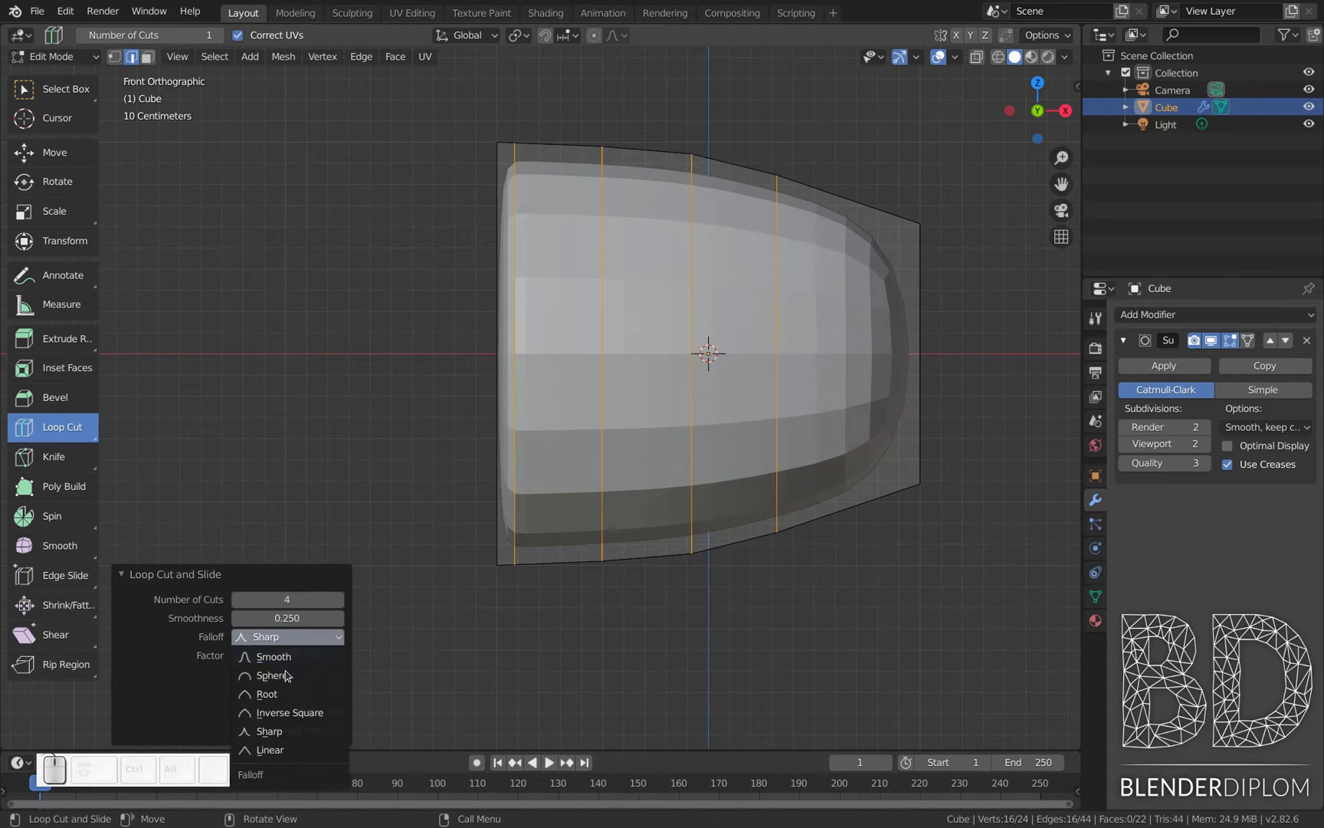
{"action": "left_click", "coordinate": [298, 713]}
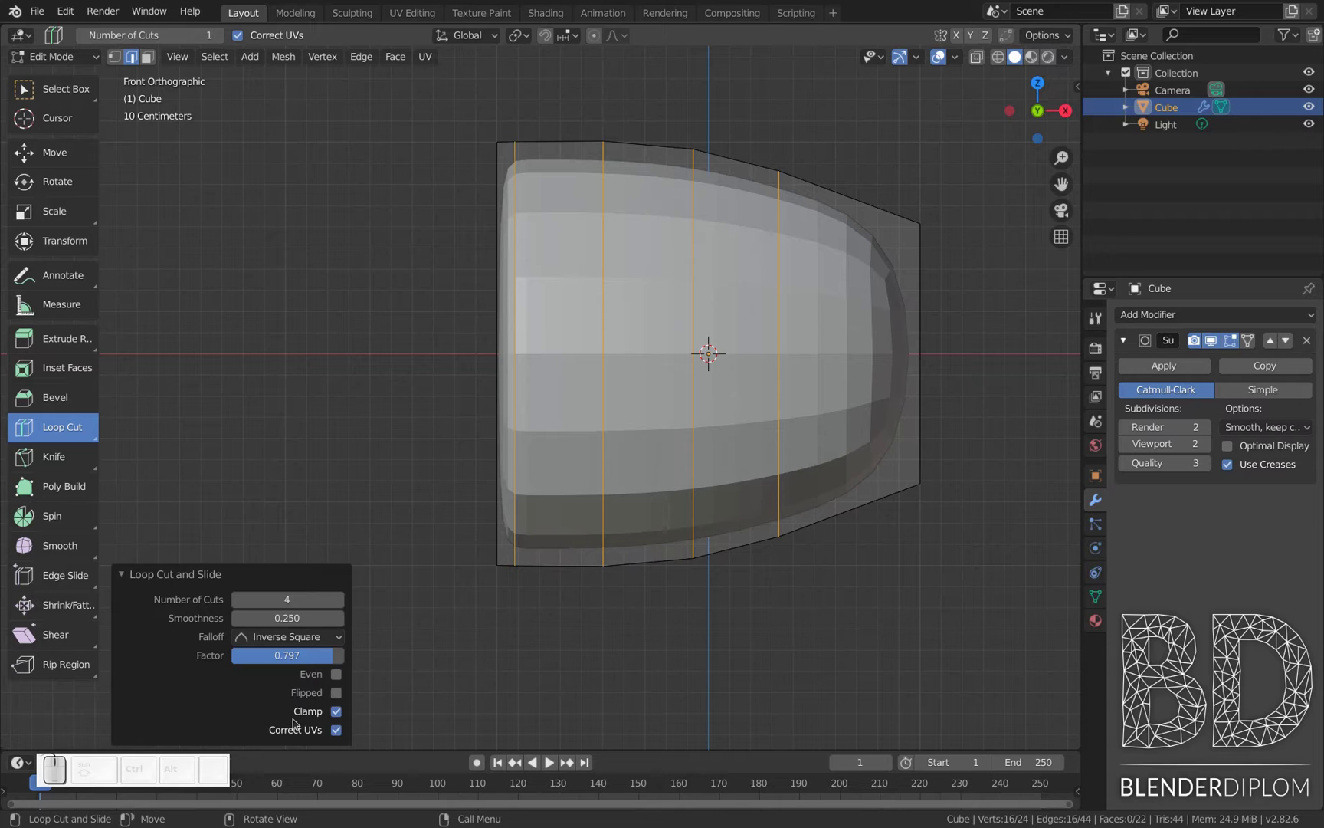
- Cut a horizontal edge loop through the cube's middle with Even sliding enabled
{"action": "left_click", "coordinate": [587, 342]}
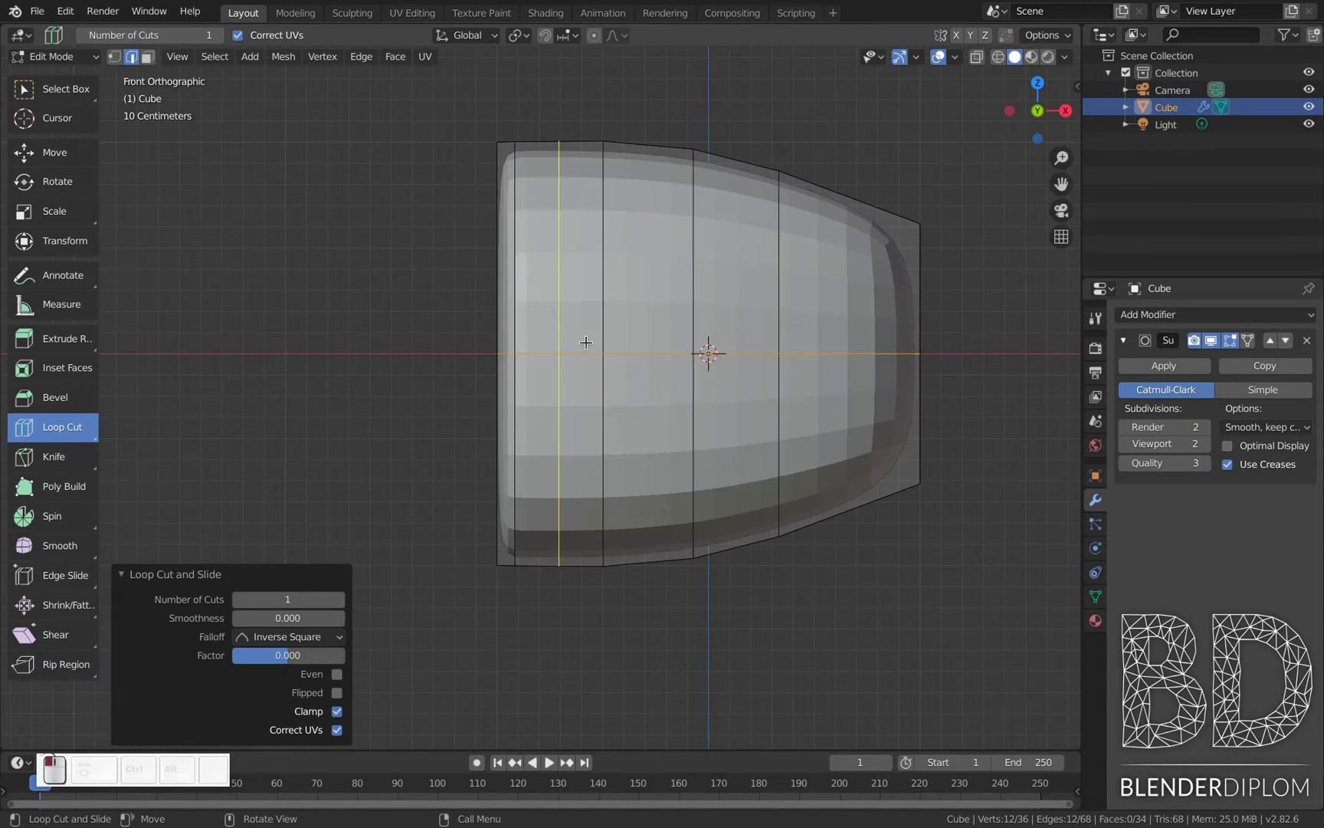
{"action": "left_click", "coordinate": [336, 674]}
{"action": "middle_click_drag", "start_coordinate": [875, 619], "coordinate": [782, 626], "text": "shift"}
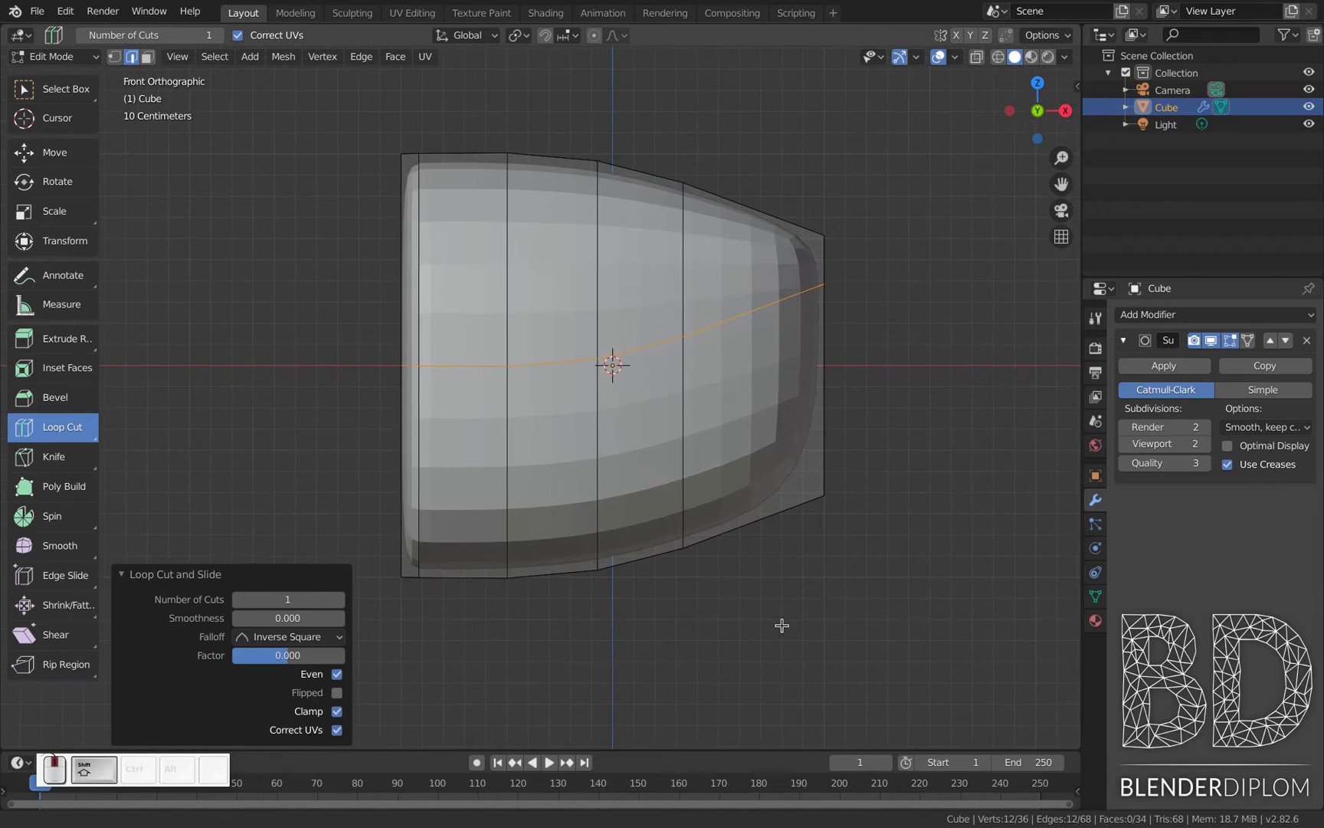
{"action": "scroll", "coordinate": [782, 617], "scroll_direction": "up", "scroll_amount": 2}
{"action": "scroll", "coordinate": [812, 645], "scroll_direction": "down", "scroll_amount": 2}
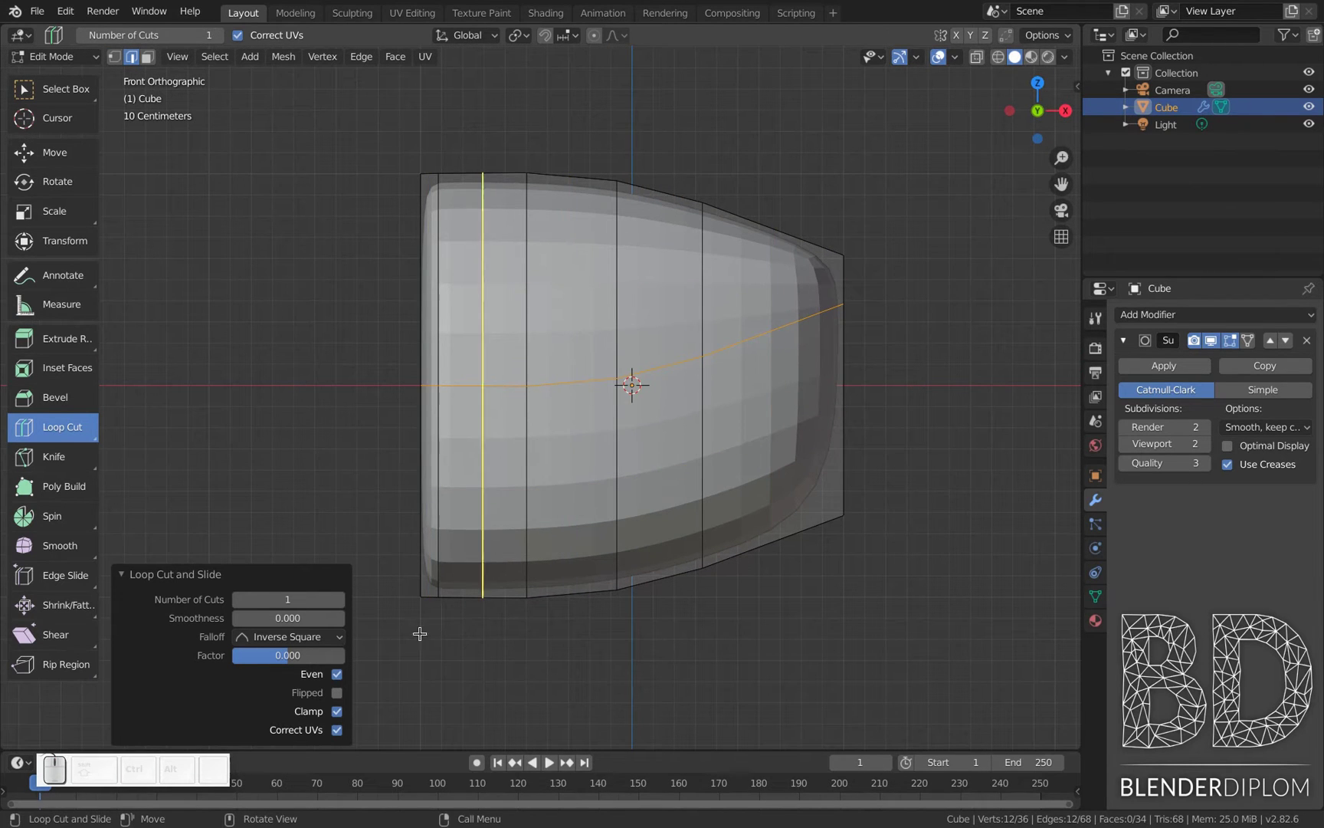
- Test the Even and Flip options, leaving Even off, and nudge the slide factor
{"action": "left_click", "coordinate": [337, 674]}
{"action": "left_click", "coordinate": [338, 673]}
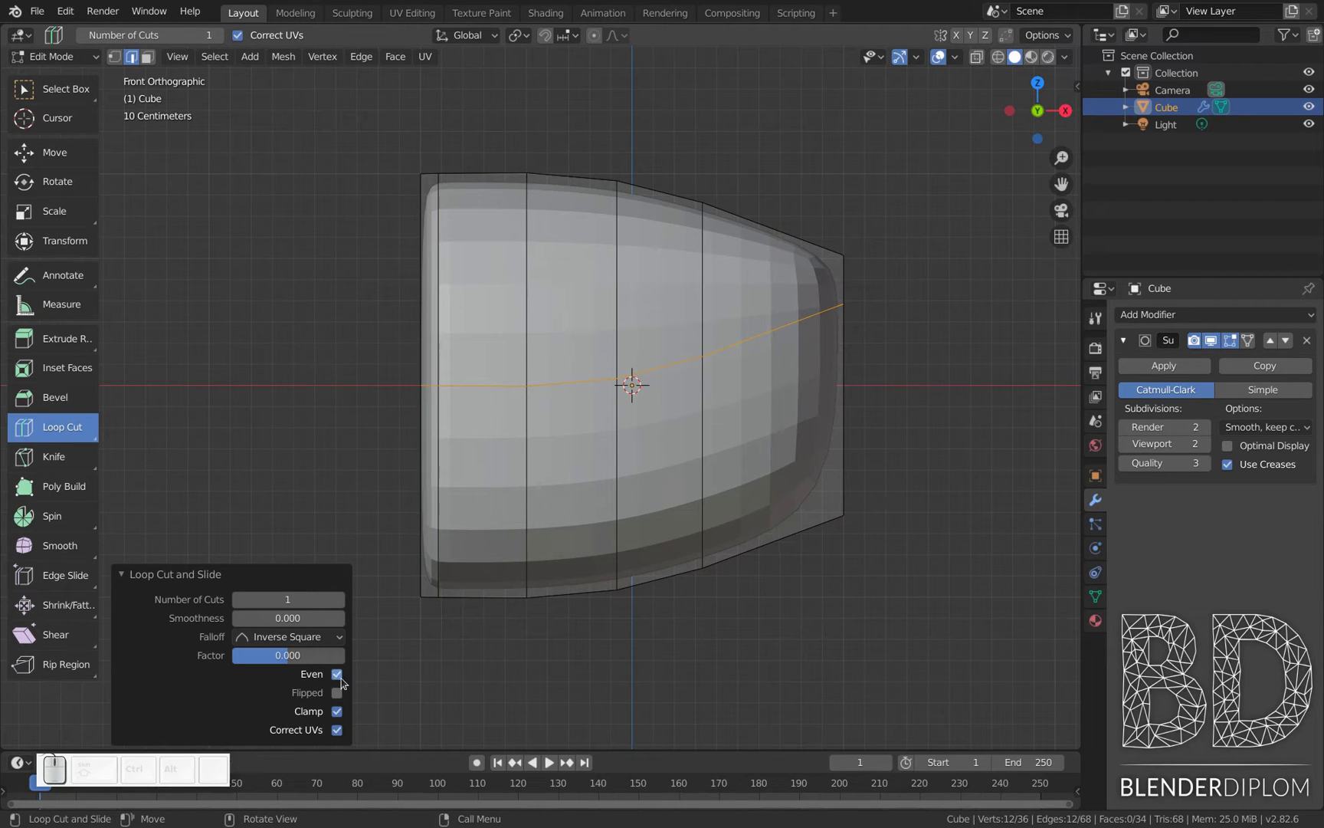
{"action": "left_click", "coordinate": [337, 692]}
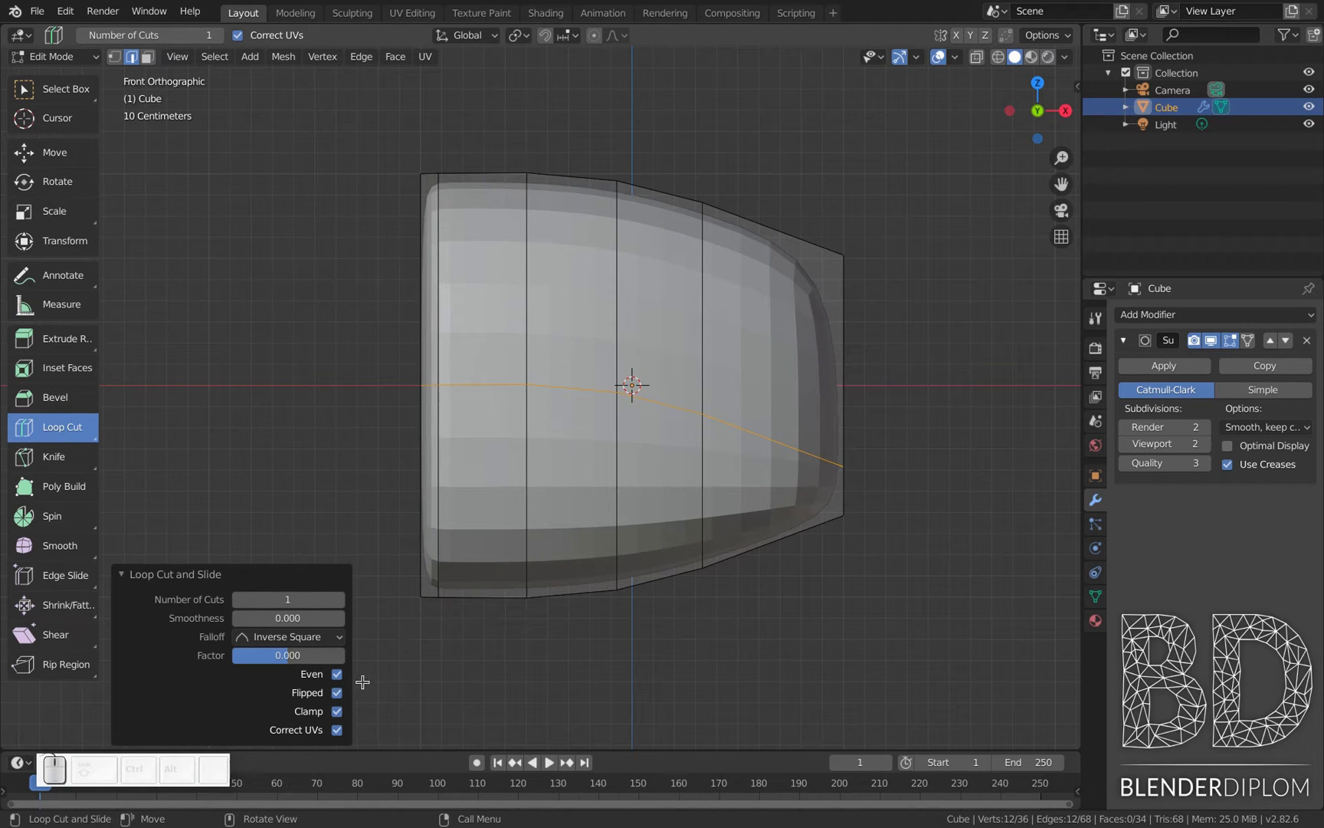
{"action": "left_click", "coordinate": [337, 692]}
{"action": "left_click", "coordinate": [337, 673]}
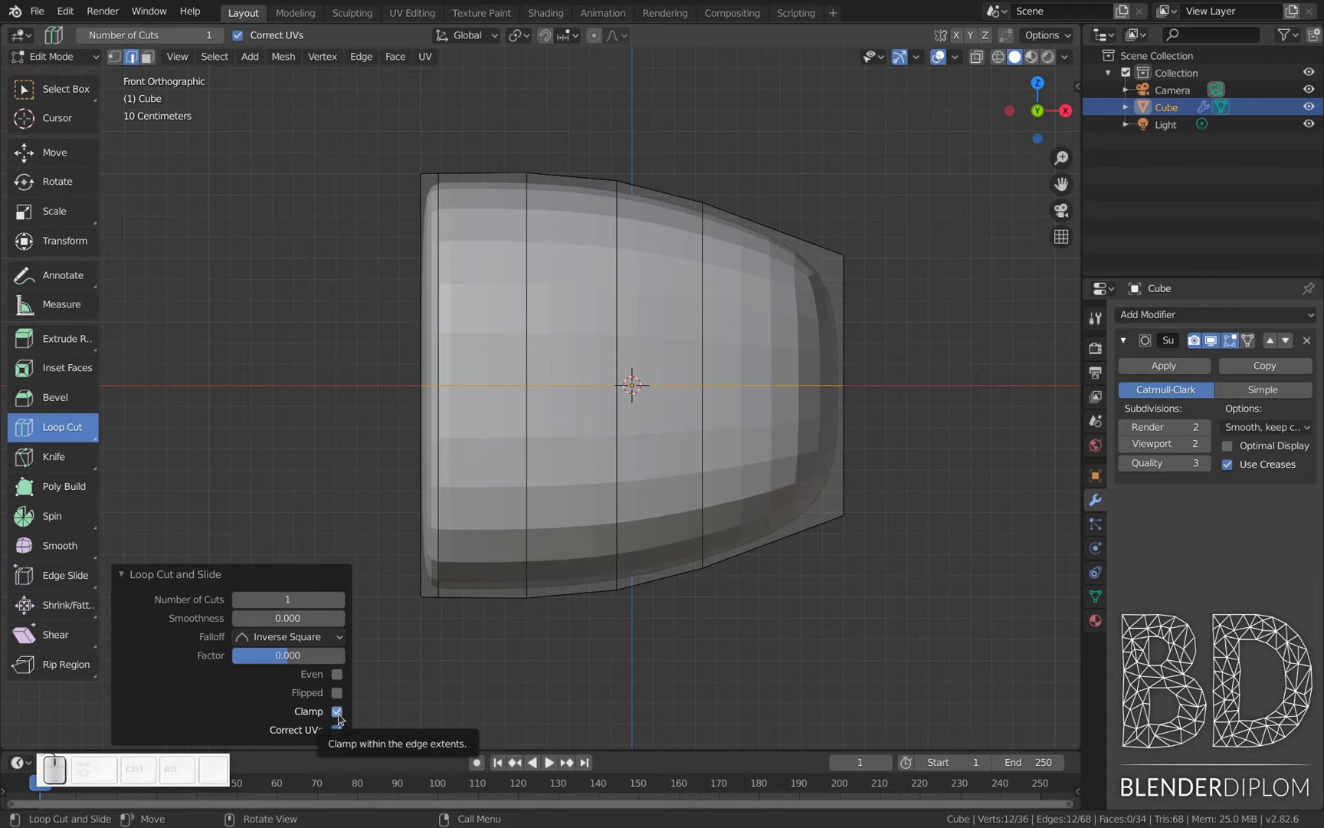
{"action": "left_click_drag", "start_coordinate": [288, 655], "coordinate": [300, 655]}
- Set the loop's slide factor to 1.000
{"action": "left_click", "coordinate": [300, 655]}
{"action": "type", "text": "1"}
{"action": "key", "text": "Return"}
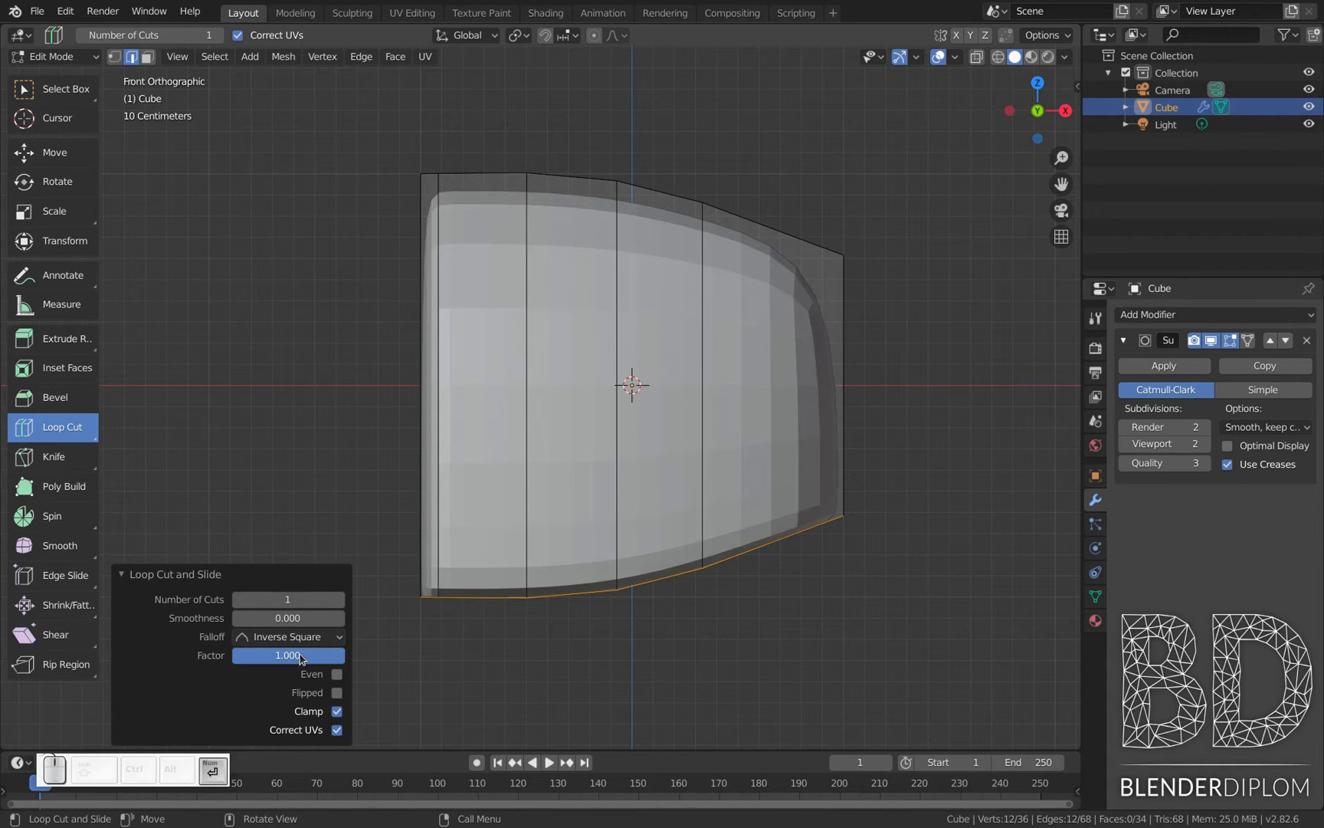
{"action": "left_click", "coordinate": [299, 656]}
{"action": "key", "text": "Return"}
- Turn off Clamp and set factor 2, pushing the loop past the cube's edge
{"action": "left_click", "coordinate": [337, 711]}
{"action": "left_click", "coordinate": [287, 654]}
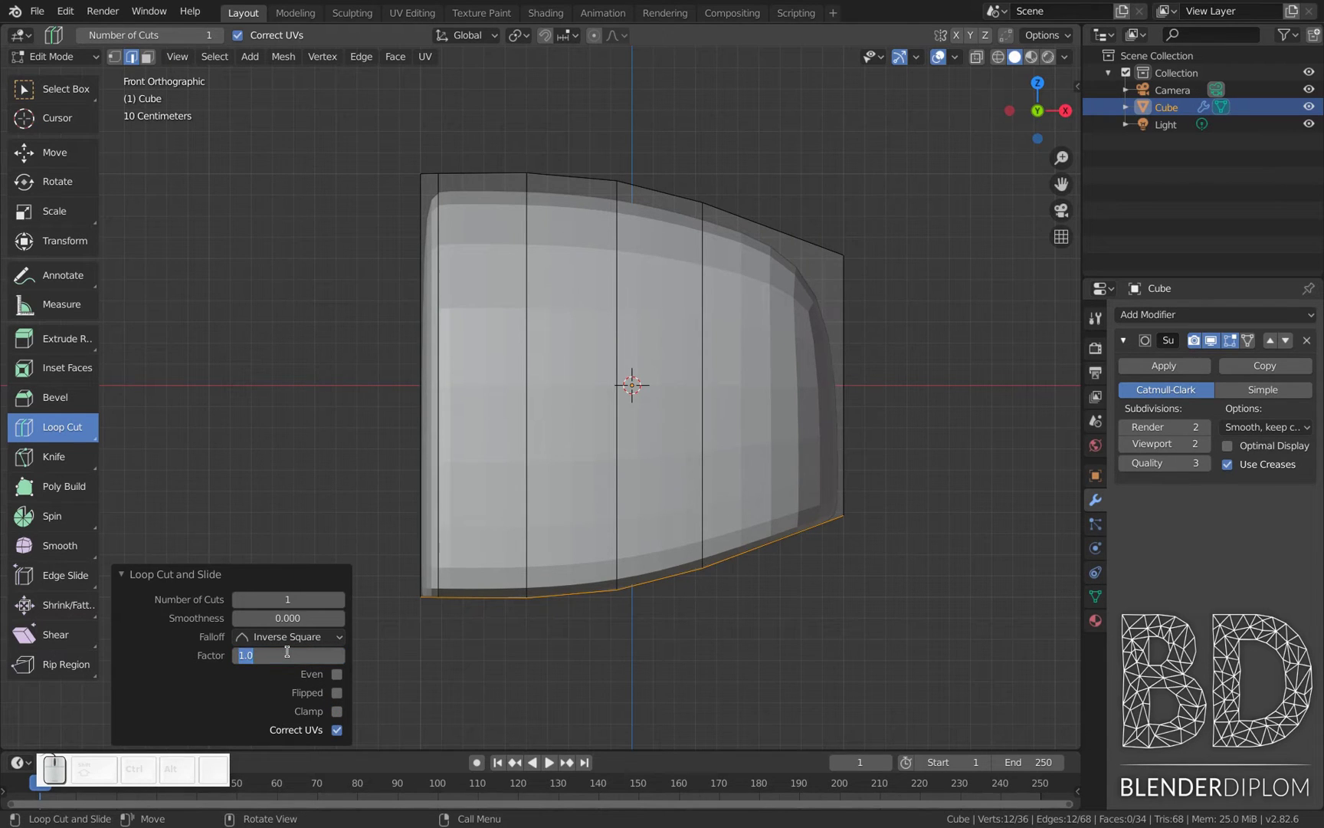
{"action": "type", "text": "2"}
{"action": "key", "text": "Return"}
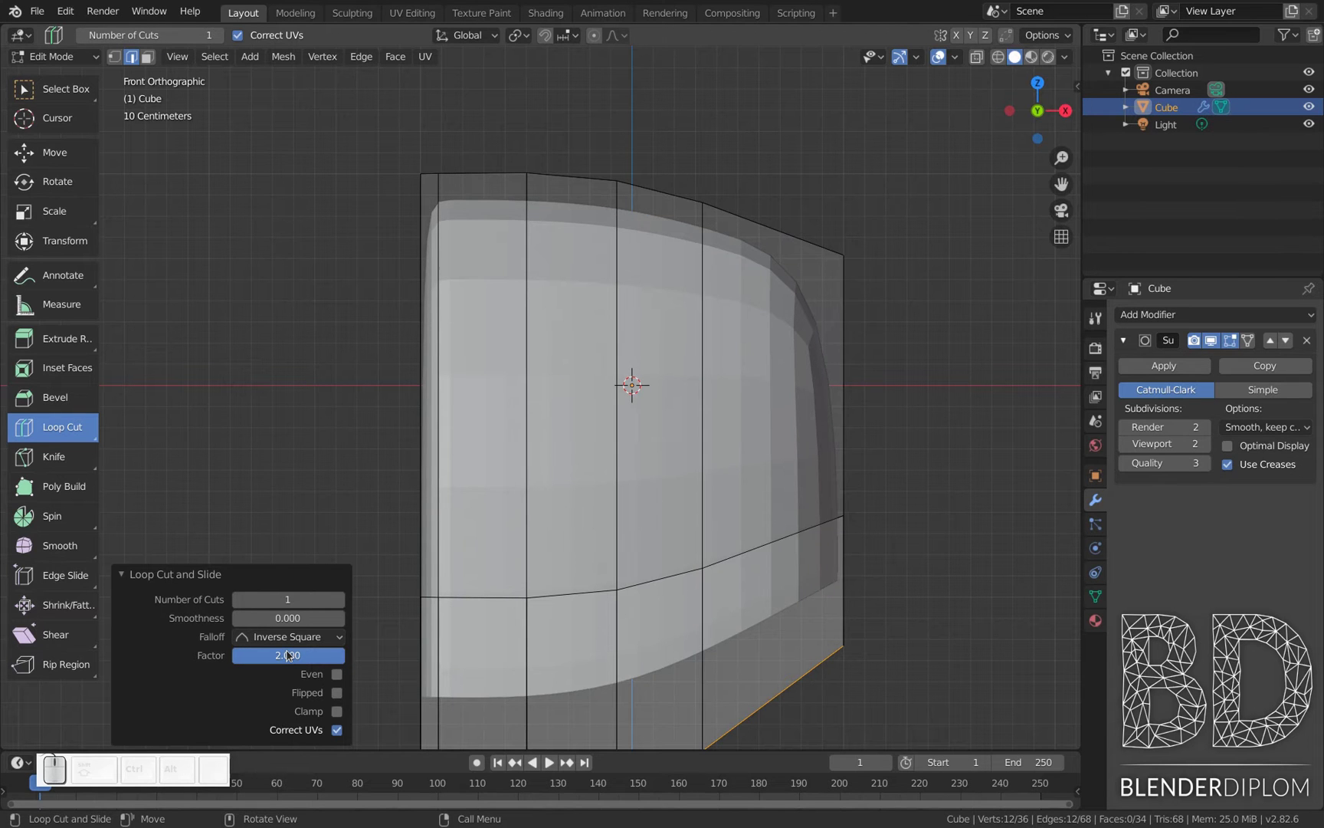
{"action": "scroll", "coordinate": [689, 625], "scroll_direction": "down", "scroll_amount": 3}
{"action": "middle_click_drag", "start_coordinate": [730, 632], "coordinate": [668, 656]}
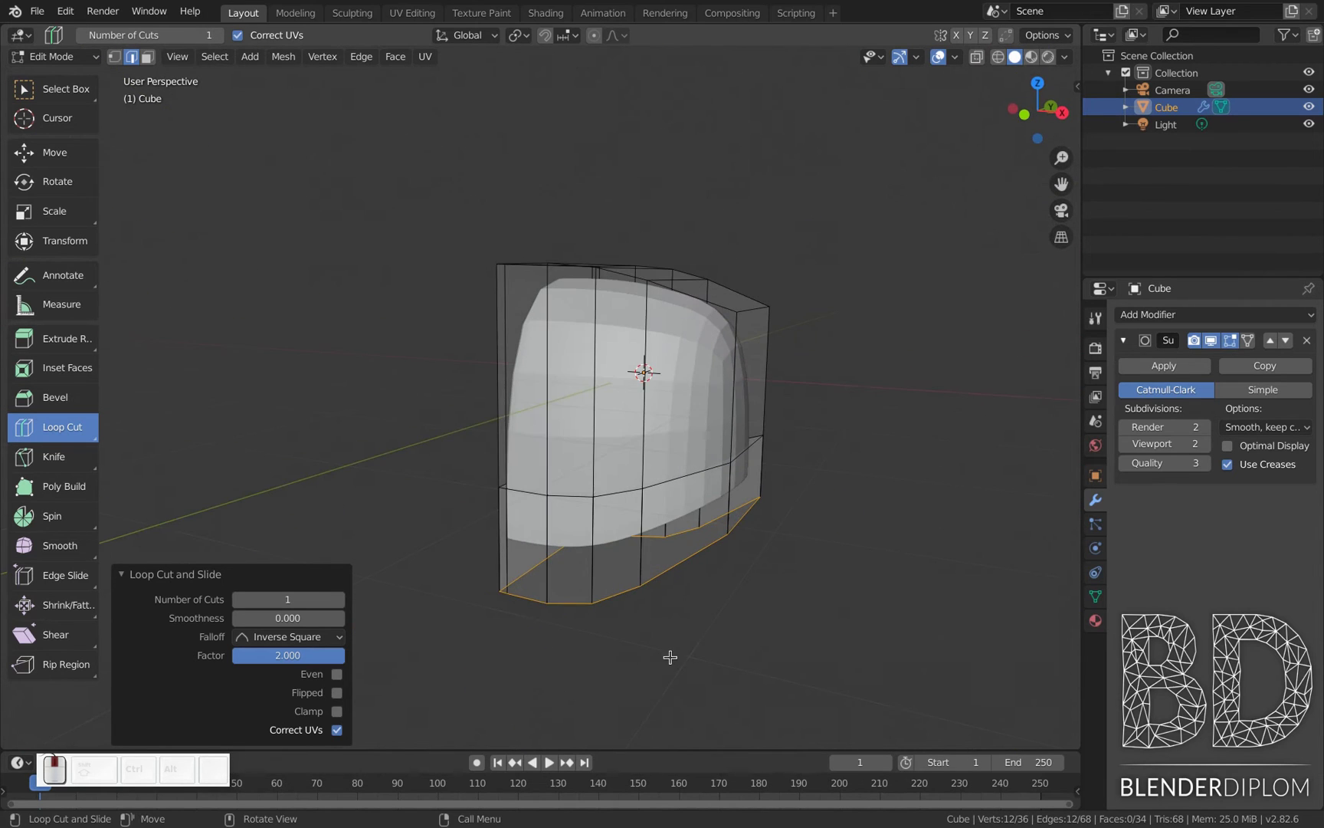
- Re-enable Clamp and slide the loop to factor 0.188
{"action": "left_click", "coordinate": [337, 711]}
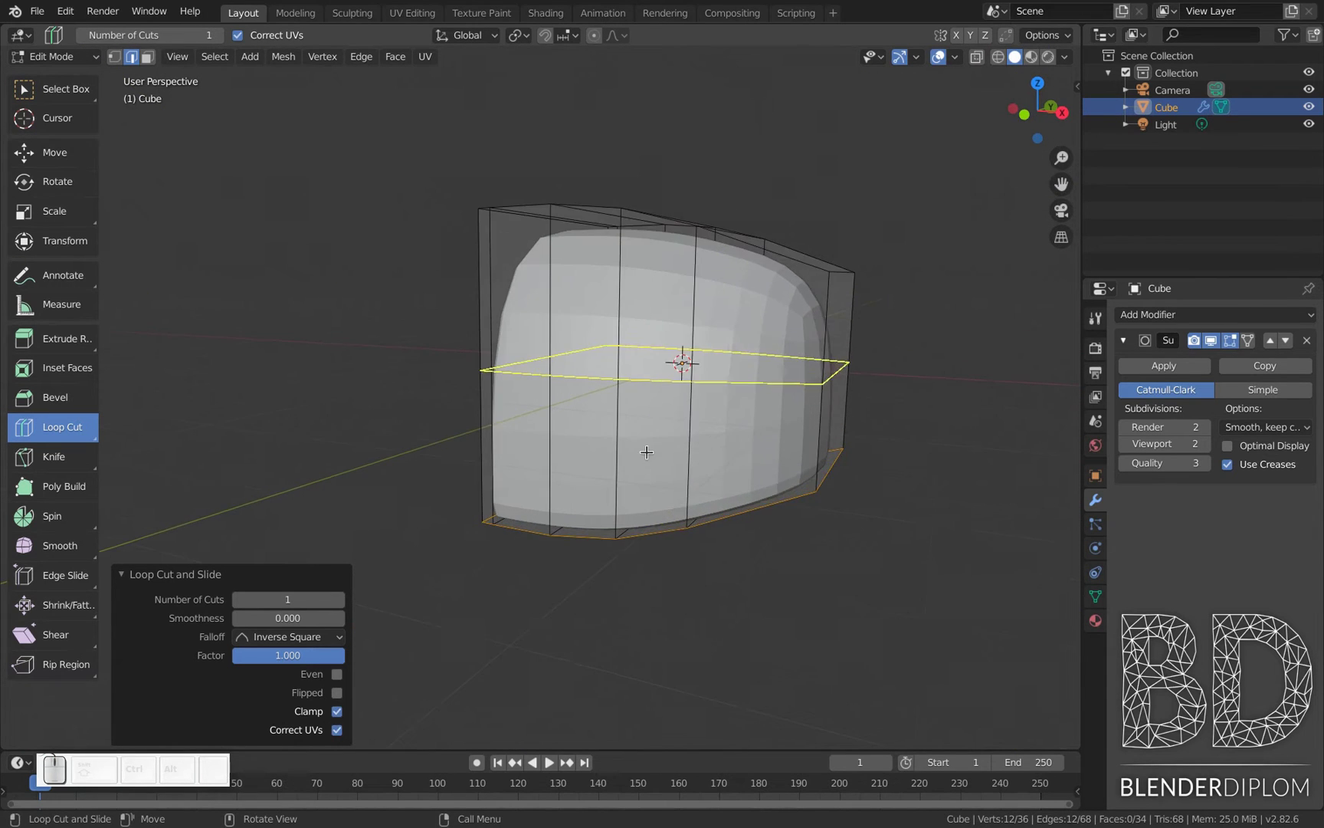
{"action": "left_click_drag", "start_coordinate": [307, 653], "coordinate": [261, 655]}
{"action": "scroll", "coordinate": [810, 347], "scroll_direction": "up", "scroll_amount": 2}
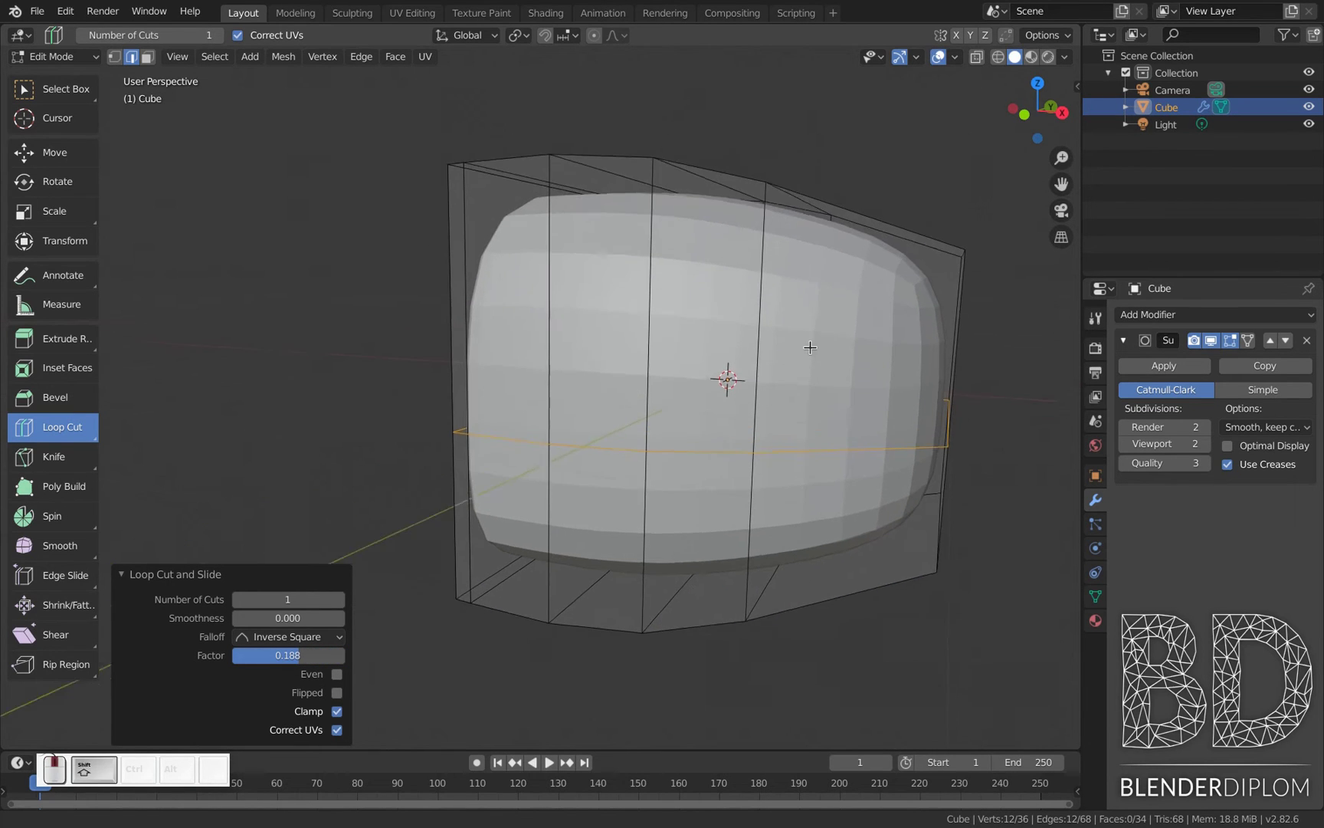
- Set viewport shading color to Texture to show the checker pattern, sliding the loop higher
{"action": "left_click", "coordinate": [1065, 57]}
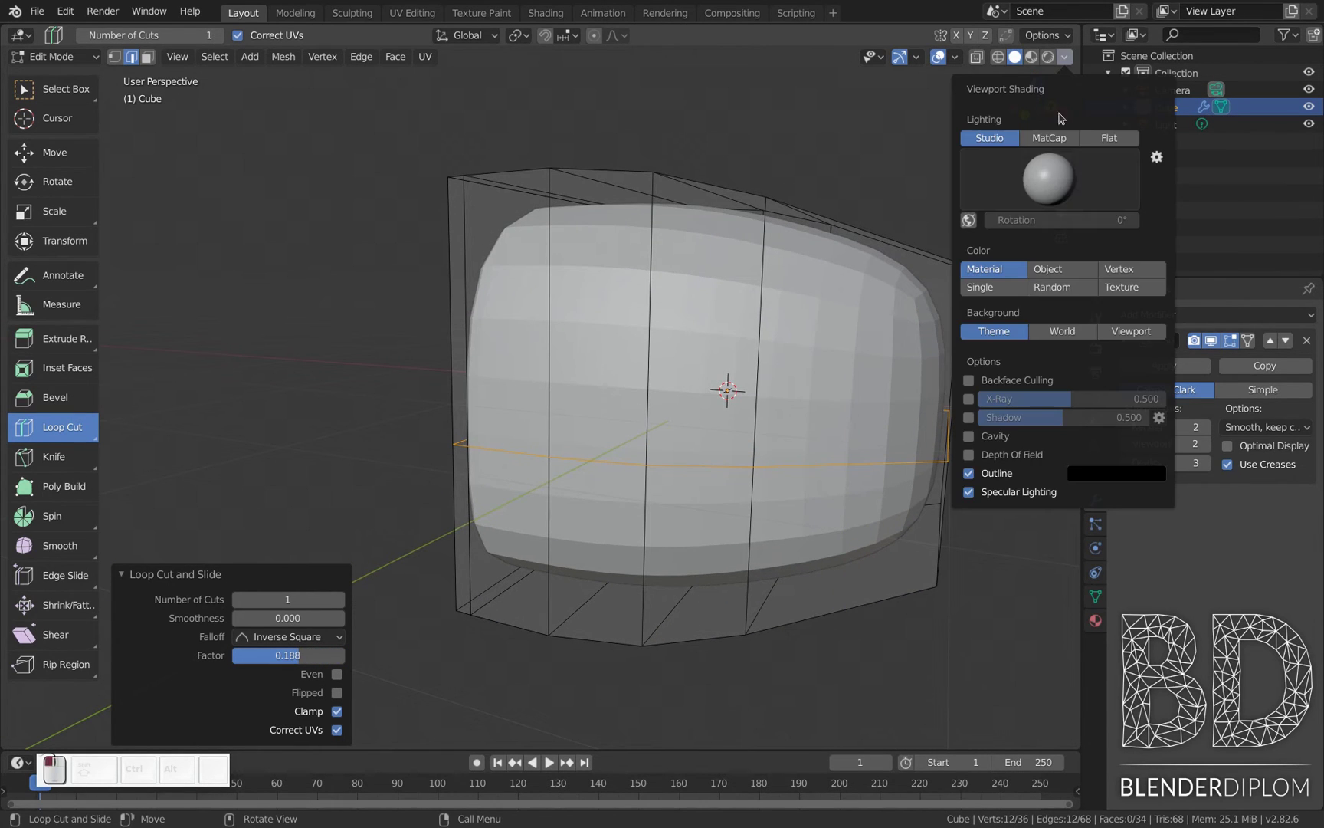
{"action": "left_click", "coordinate": [1129, 294]}
{"action": "left_click_drag", "start_coordinate": [322, 656], "coordinate": [290, 655]}
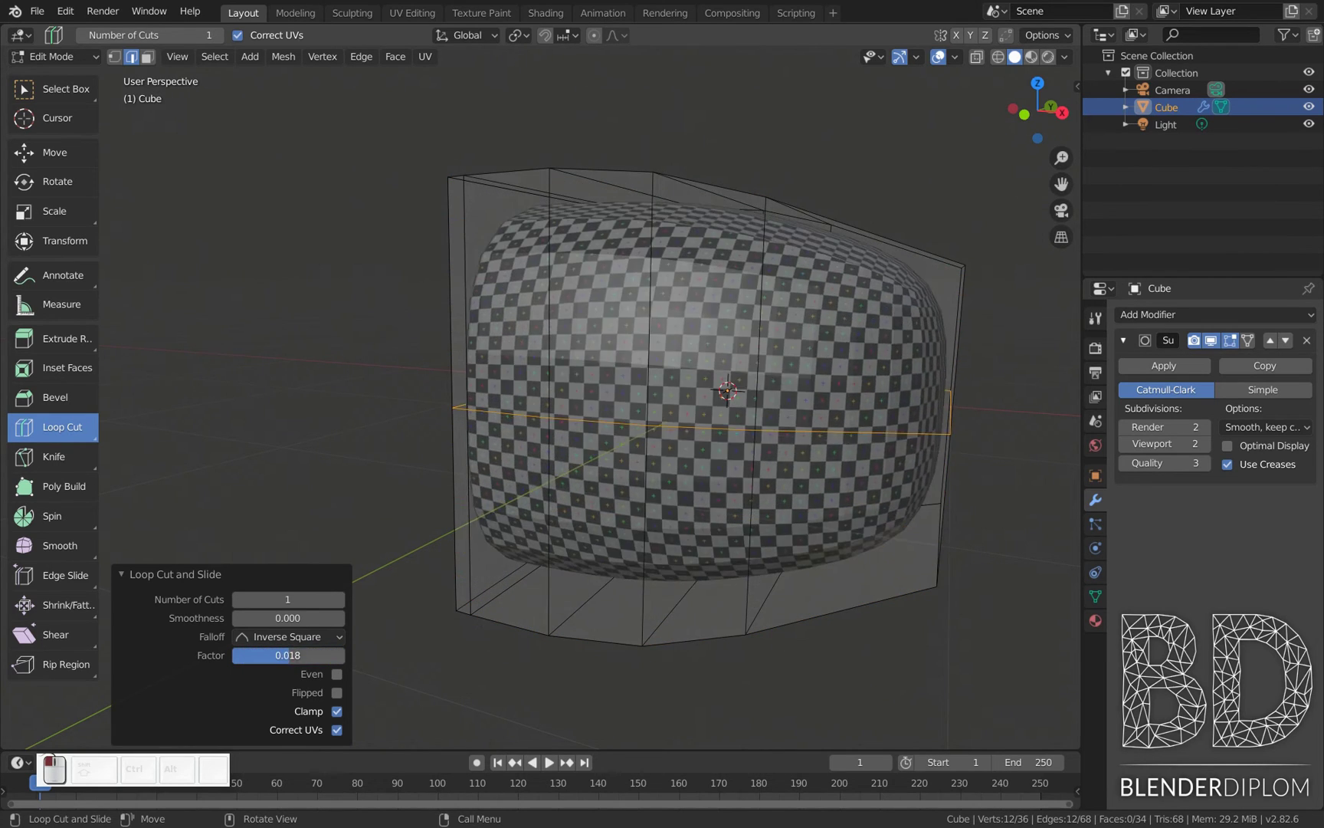
- Turn off Correct UVs and set the loop's slide factor to 0.000
{"action": "left_click", "coordinate": [337, 731]}
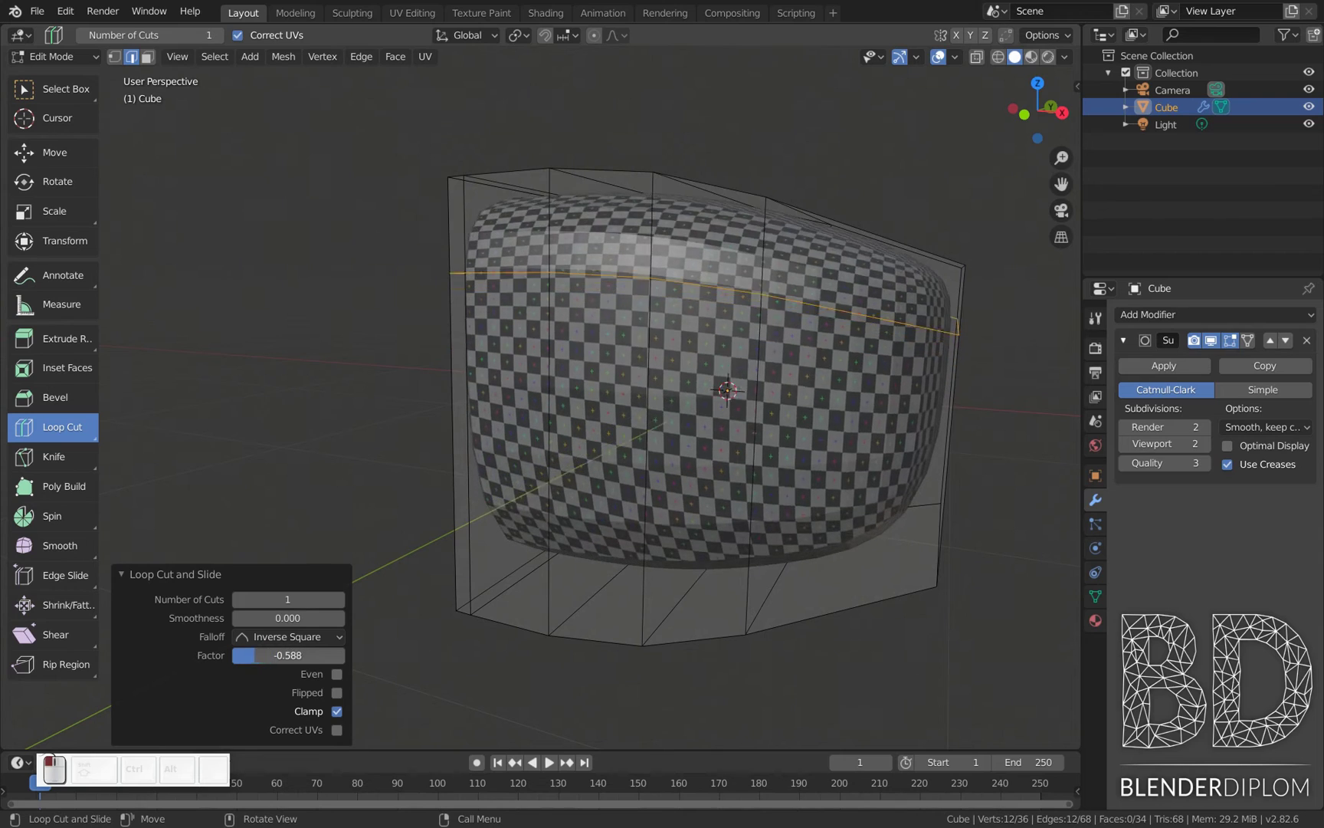
{"action": "left_click_drag", "start_coordinate": [276, 655], "coordinate": [312, 656]}
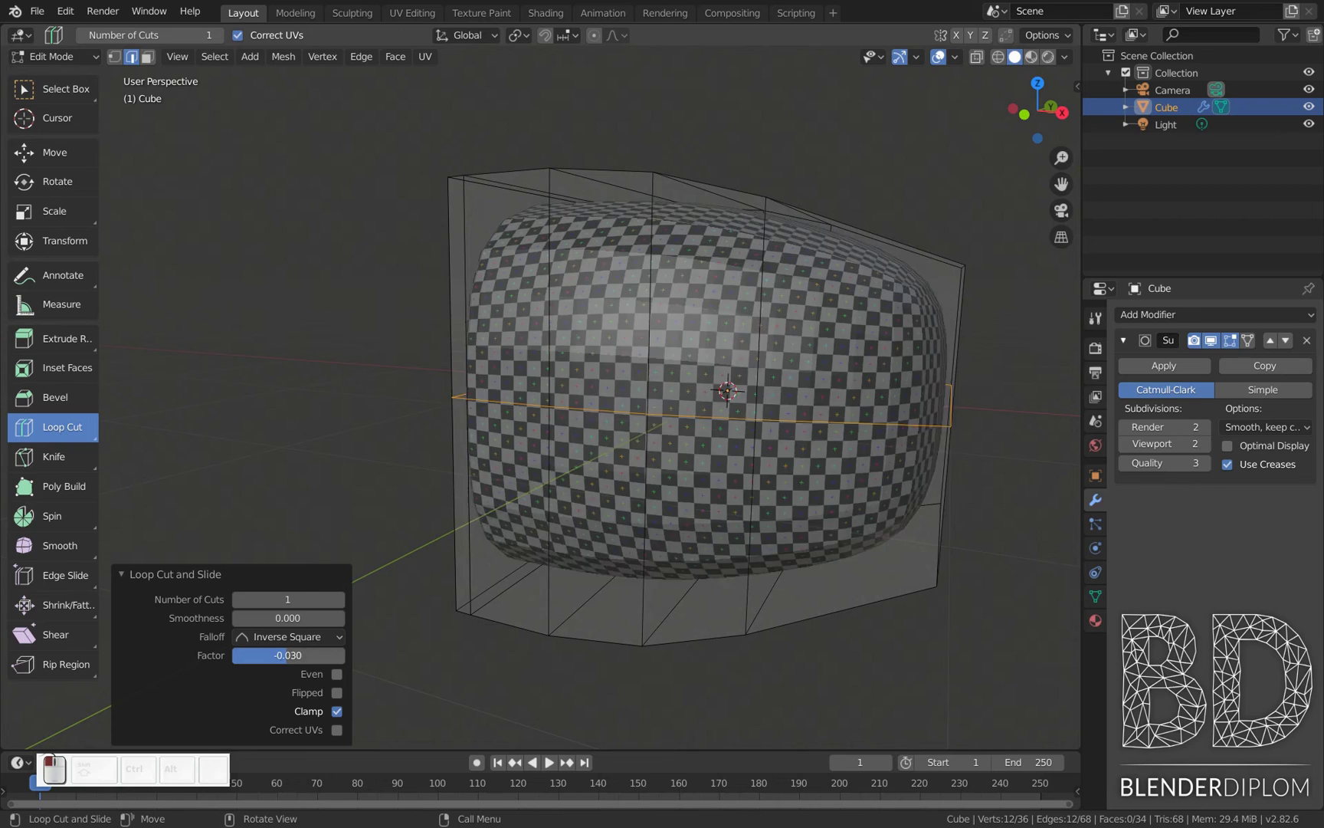
{"action": "mouse_move", "coordinate": [301, 655]}
{"action": "left_mouse_down"}
{"action": "mouse_move", "coordinate": [257, 655]}
{"action": "mouse_move", "coordinate": [316, 655]}
{"action": "mouse_move", "coordinate": [247, 655]}
{"action": "mouse_move", "coordinate": [344, 655]}
{"action": "mouse_move", "coordinate": [277, 655]}
{"action": "left_mouse_up"}
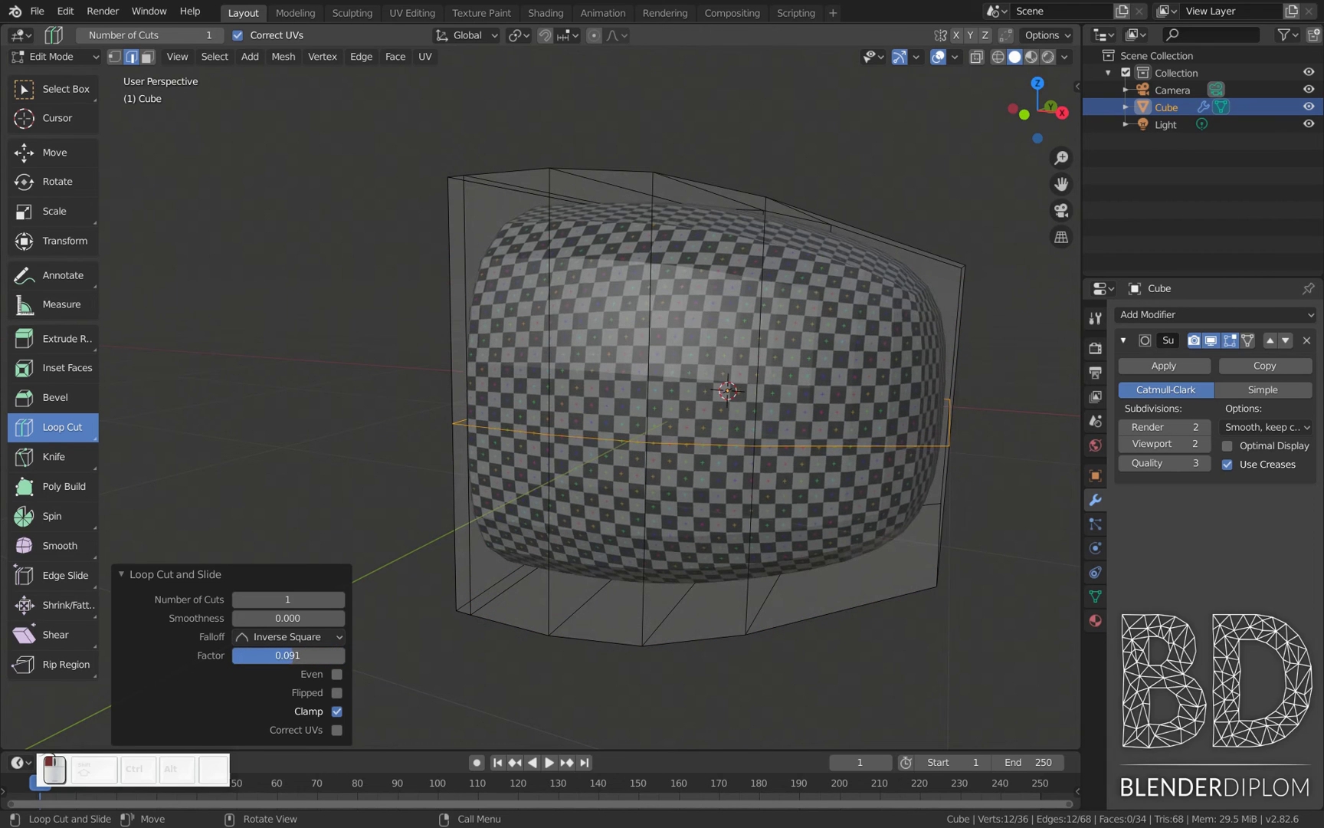
{"action": "left_click", "coordinate": [294, 657]}
{"action": "type", "text": "00"}
{"action": "key", "text": "KP_Enter"}
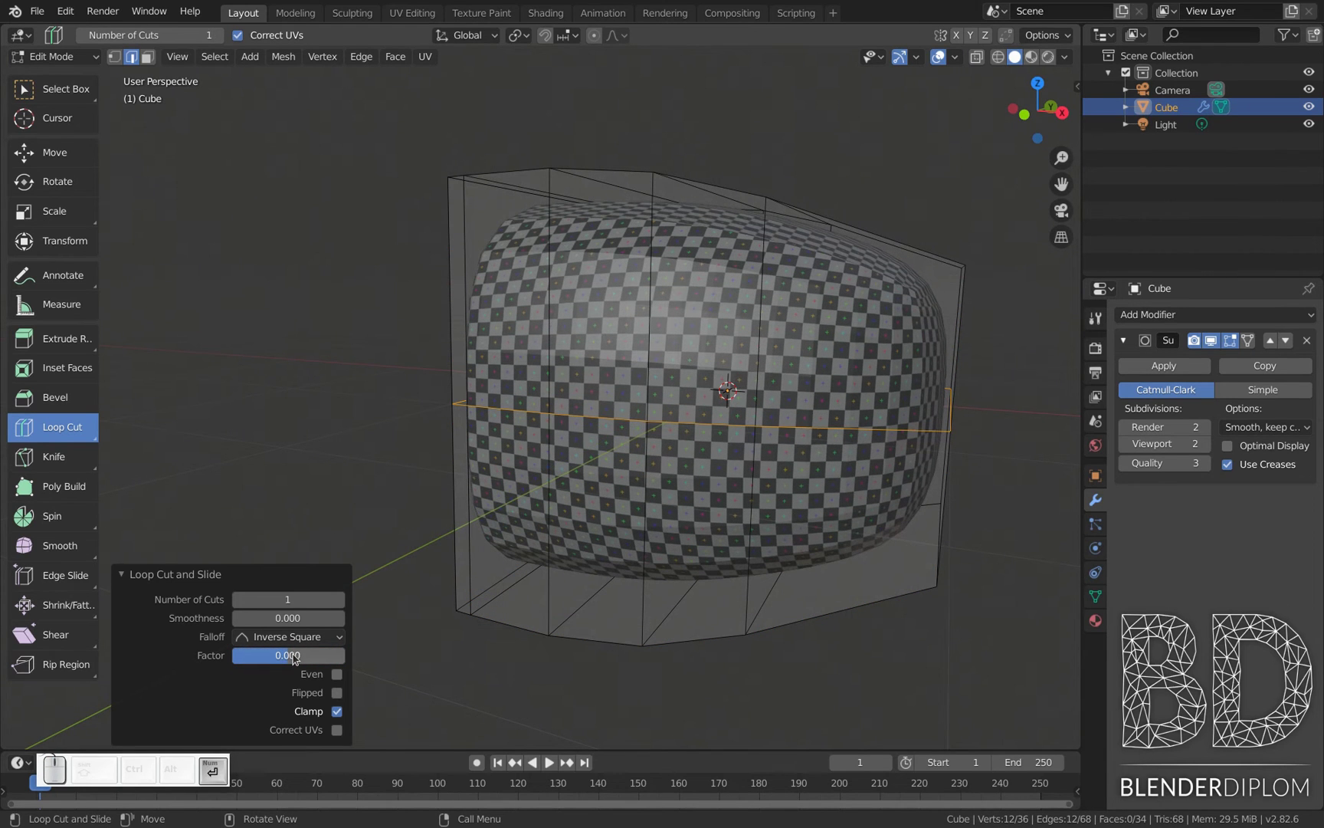
{"action": "middle_click_drag", "start_coordinate": [620, 479], "coordinate": [522, 450], "text": "shift"}
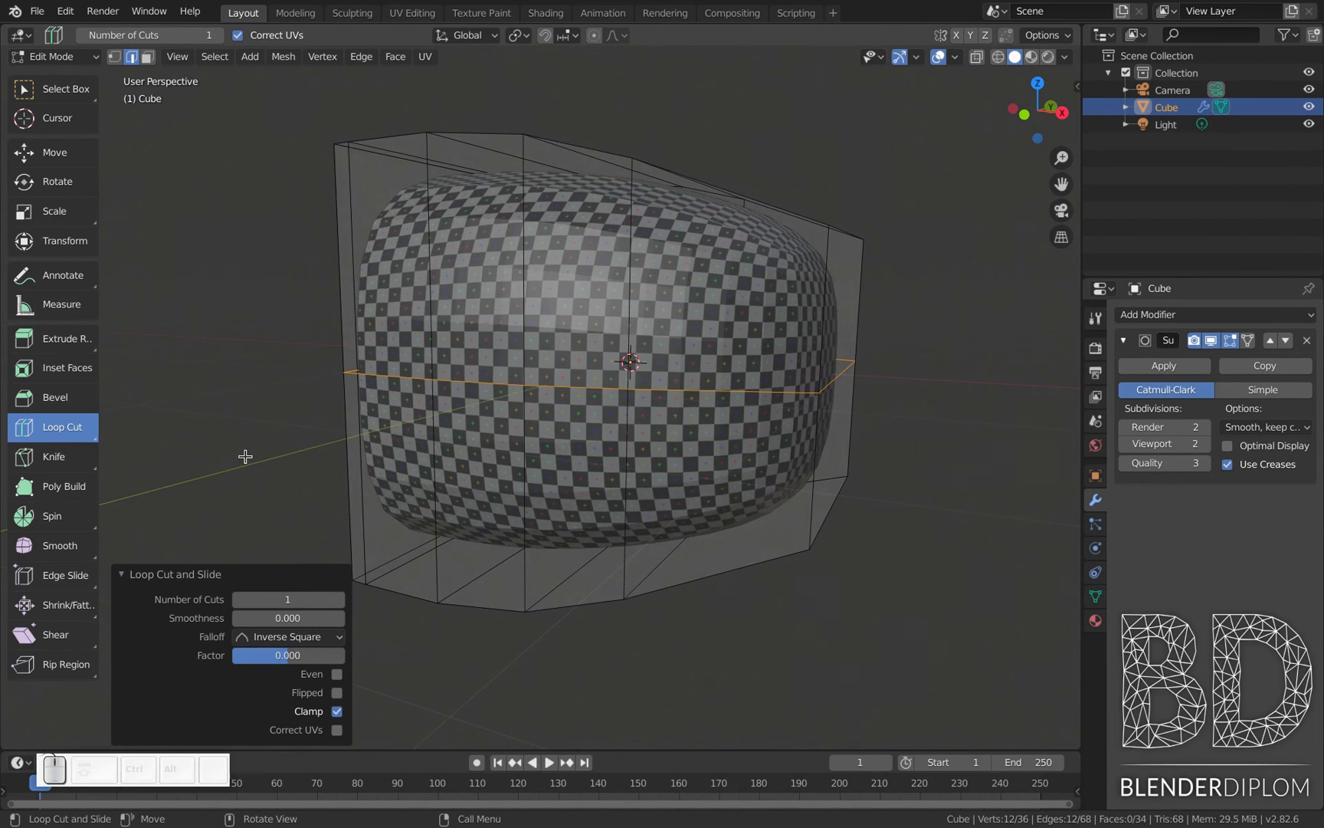
- Switch to Move, clear the selection, and choose the Offset Edge Loop Cut tool
{"action": "left_click", "coordinate": [57, 397]}
{"action": "left_click", "coordinate": [61, 152]}
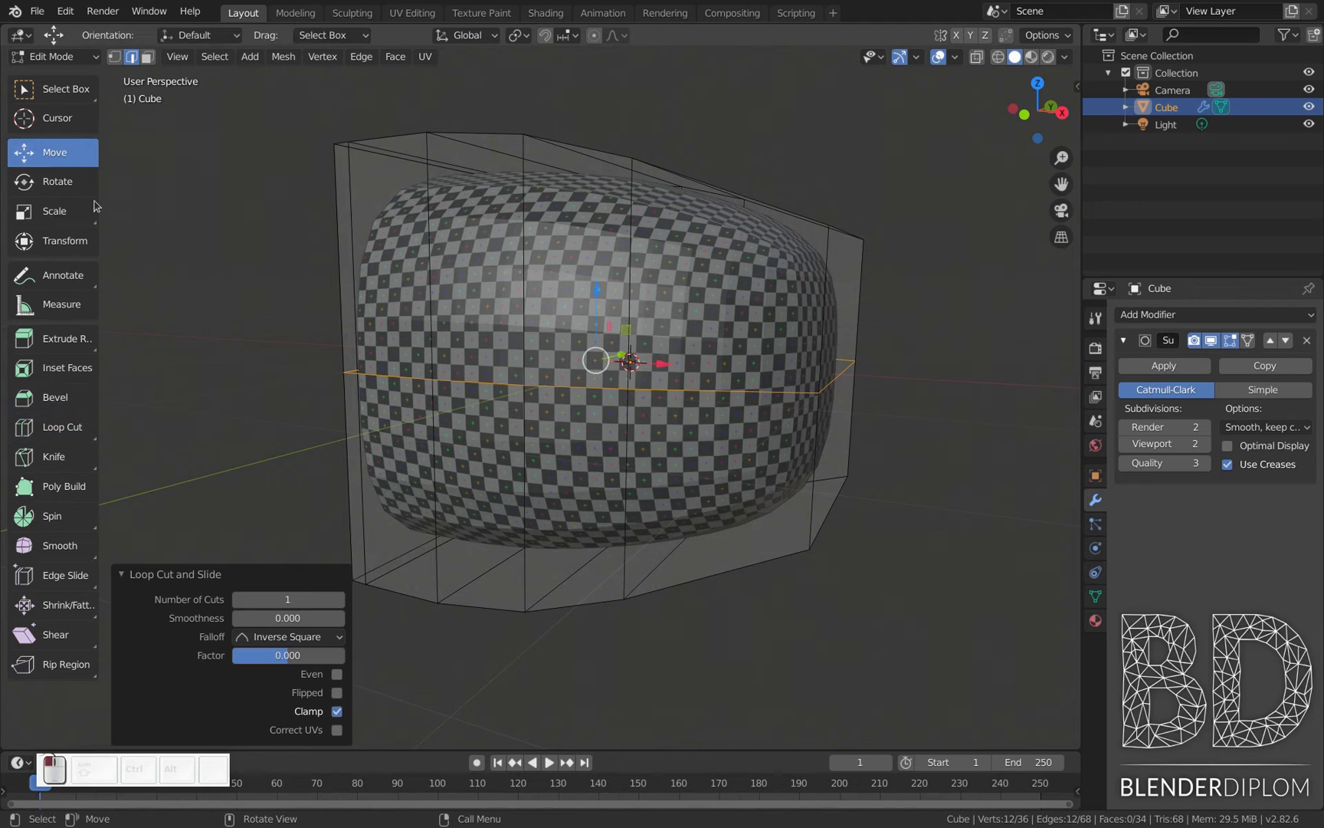
{"action": "left_click", "coordinate": [270, 325]}
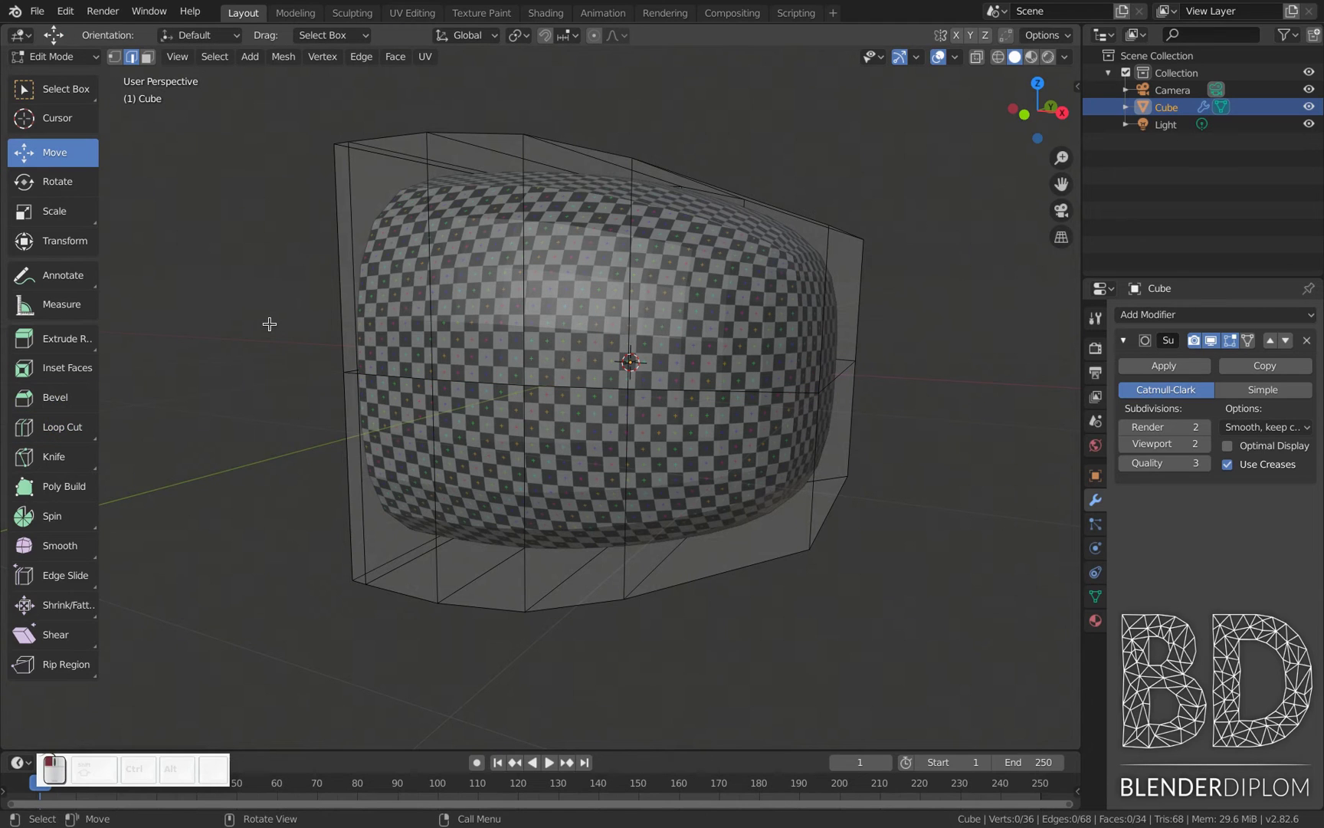
{"action": "left_click", "coordinate": [59, 435]}
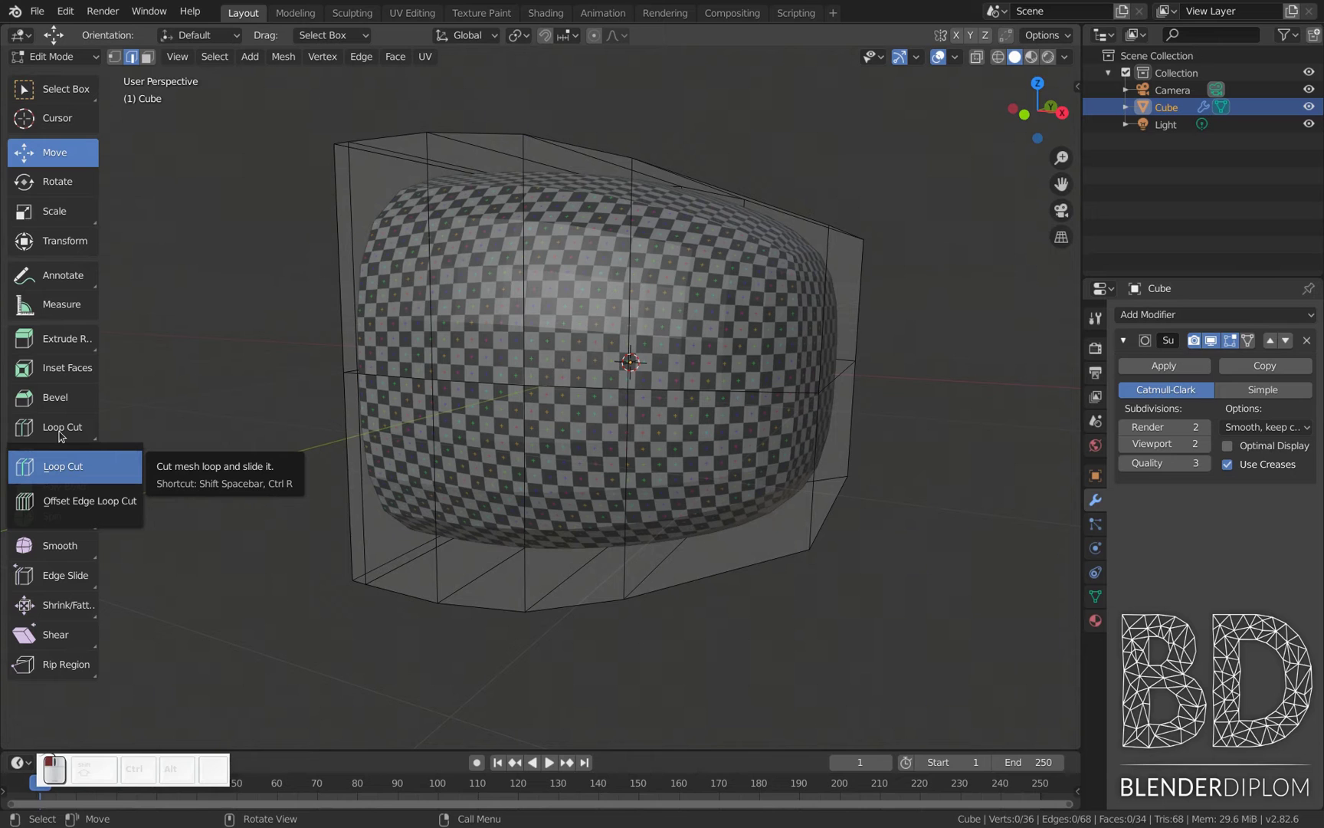
{"action": "left_click", "coordinate": [64, 508]}
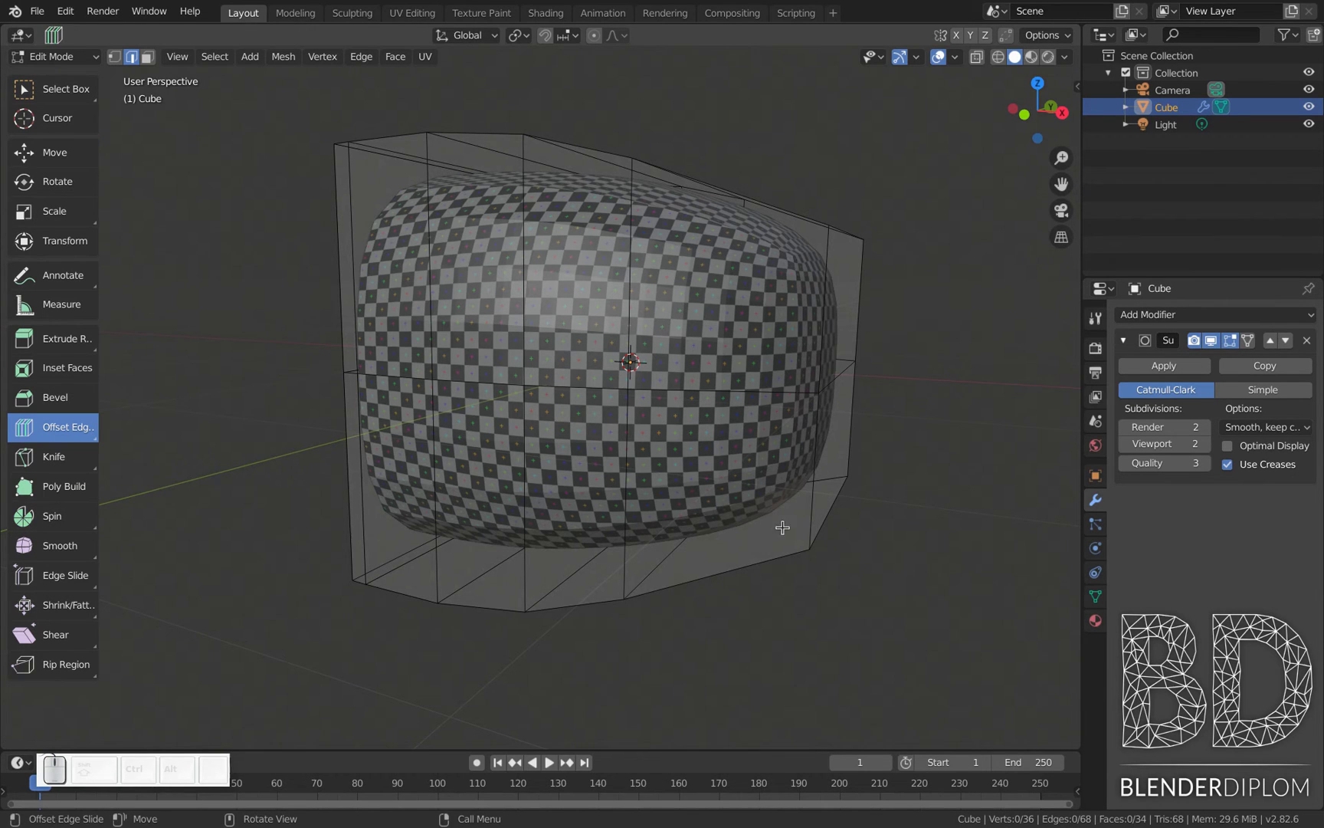
{"action": "middle_click_drag", "start_coordinate": [780, 527], "coordinate": [641, 532]}
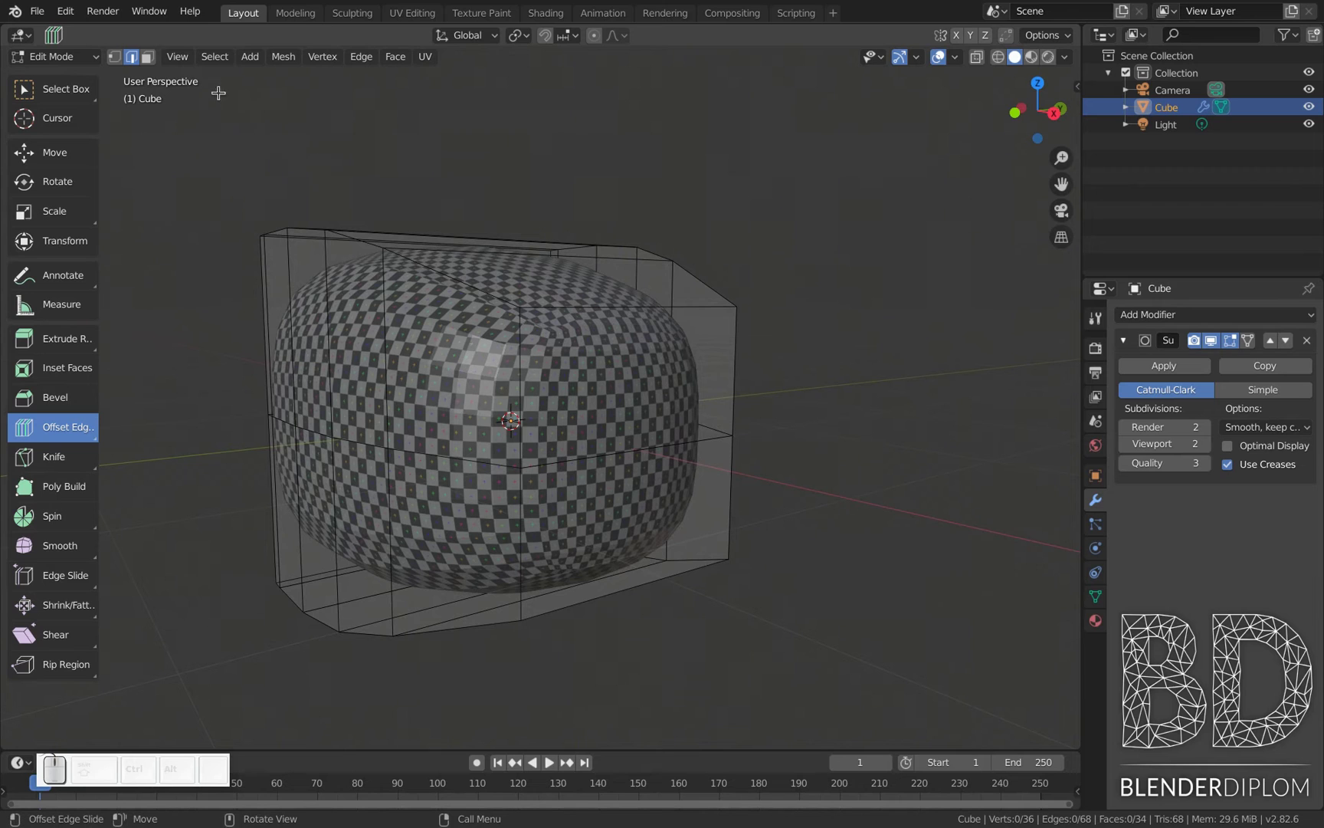
- In Face select mode, delete a single face on the cube's right side
{"action": "left_click", "coordinate": [148, 56]}
{"action": "key", "text": "2"}
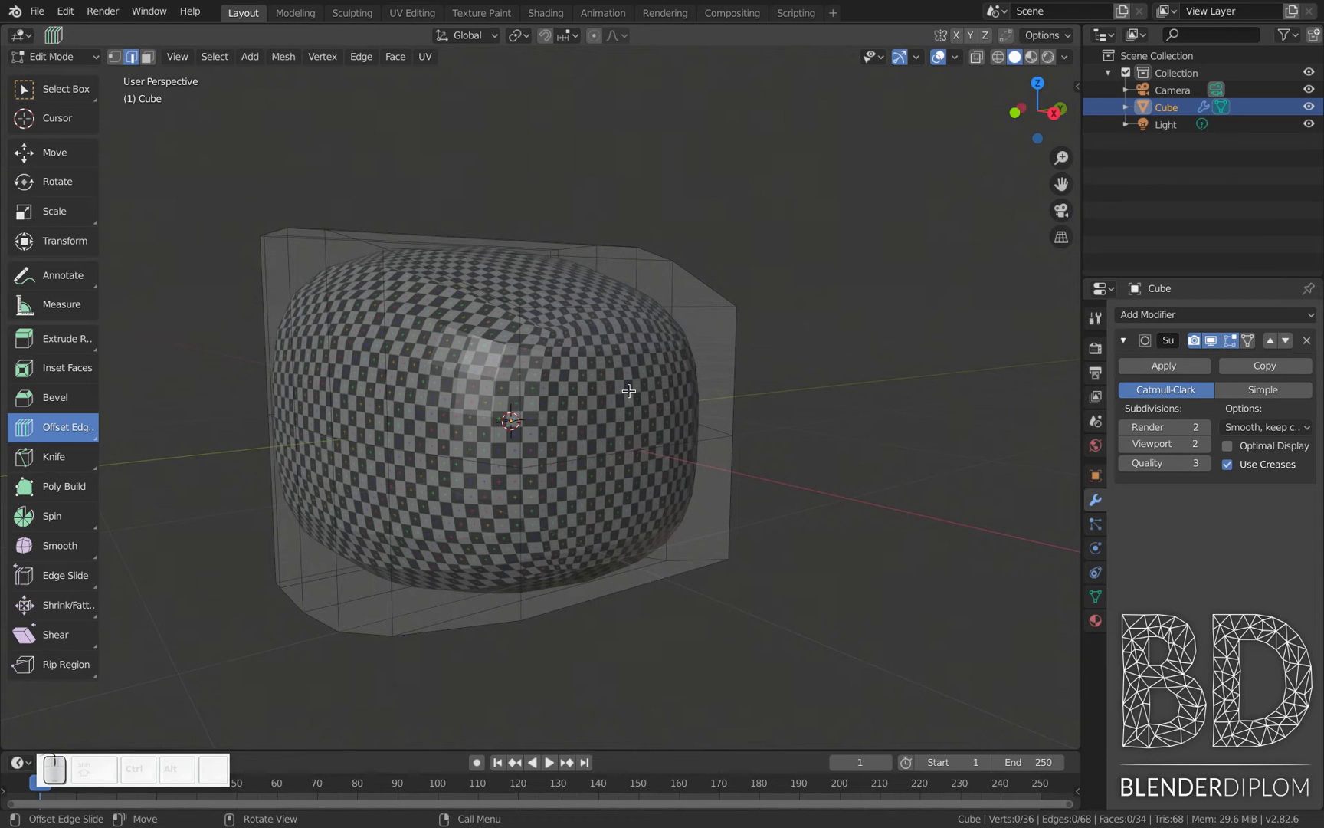
{"action": "right_click", "coordinate": [594, 362]}
{"action": "left_click", "coordinate": [67, 87]}
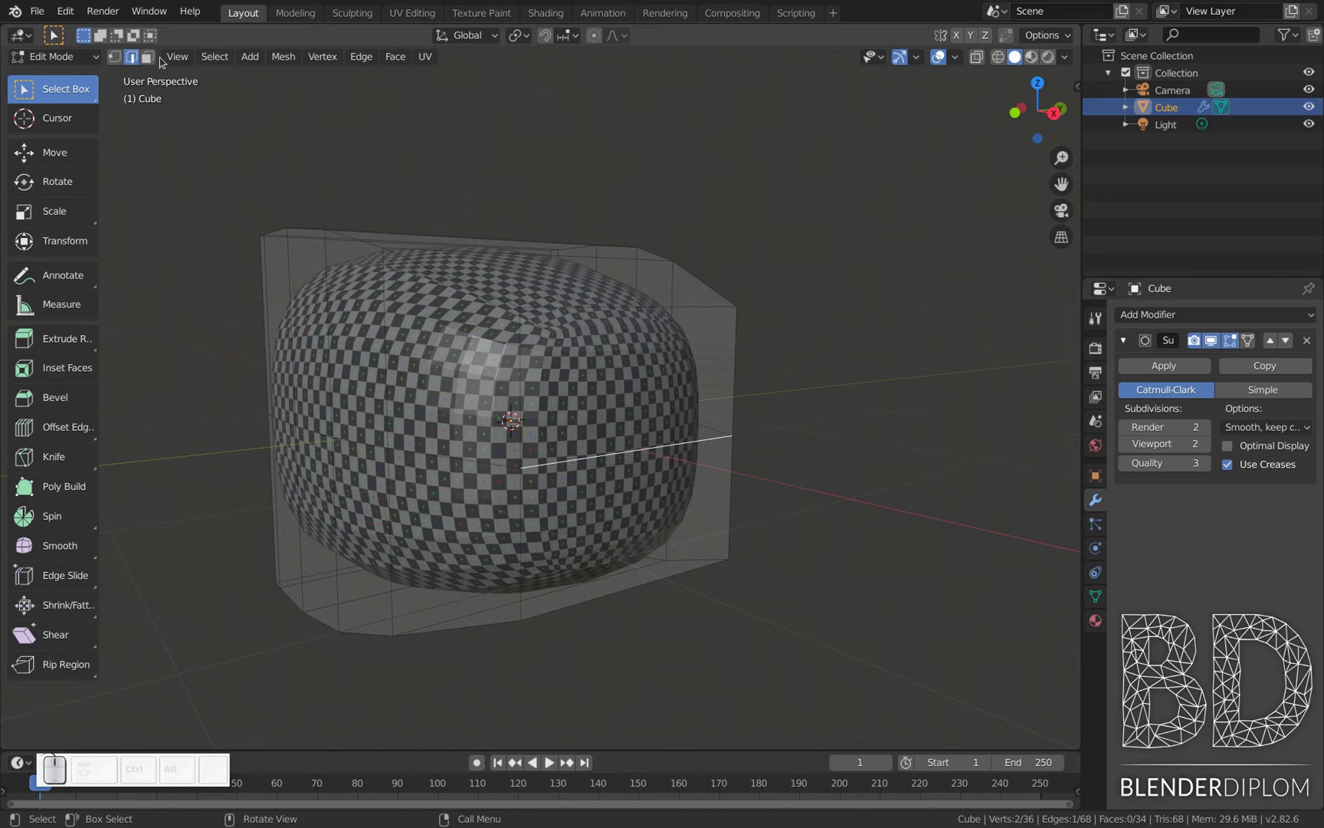
{"action": "left_click", "coordinate": [148, 56]}
{"action": "left_click", "coordinate": [540, 387]}
{"action": "key", "text": "x"}
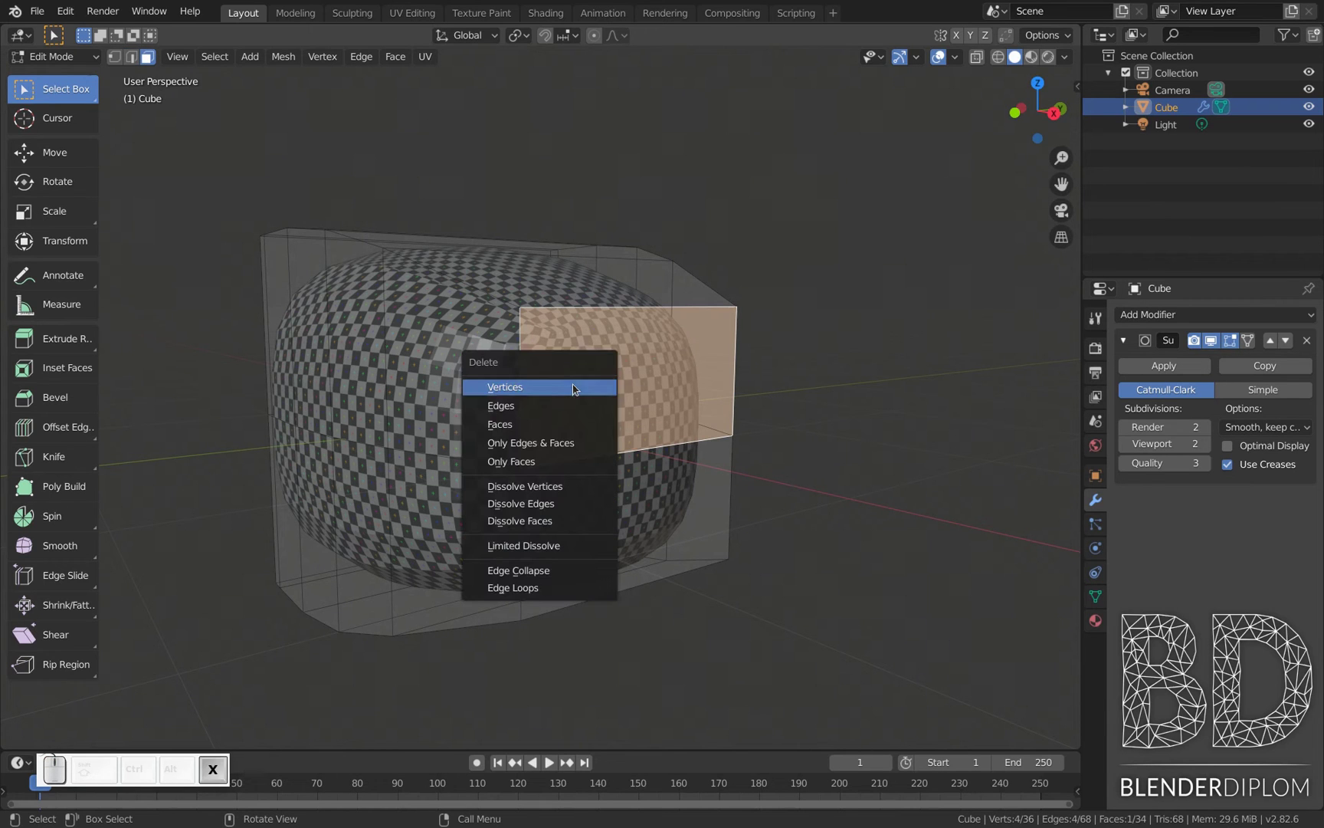
{"action": "left_click", "coordinate": [508, 427]}
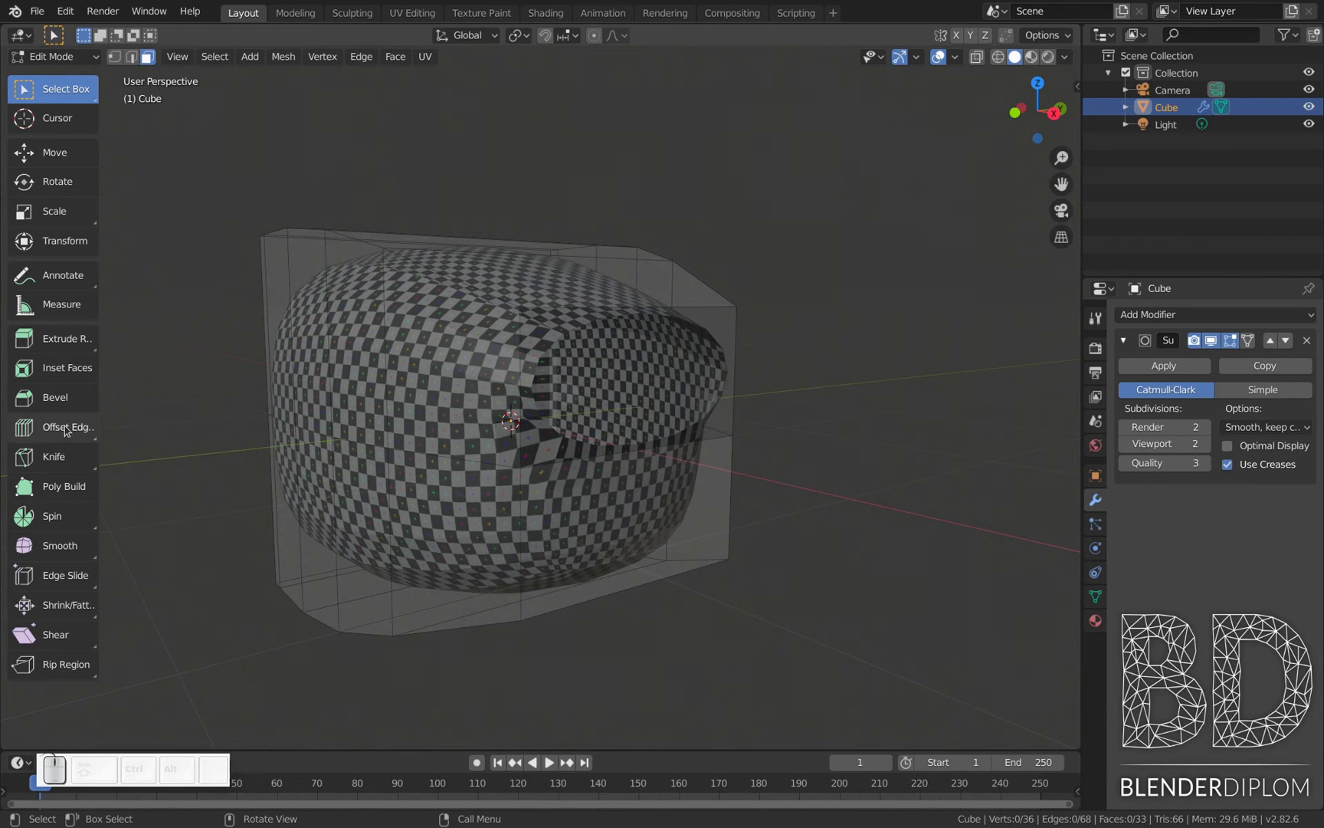
{"action": "left_click", "coordinate": [65, 426]}
- Select the middle edge loop and offset-slide it into two loops at factor 0.463
{"action": "left_click", "coordinate": [131, 55]}
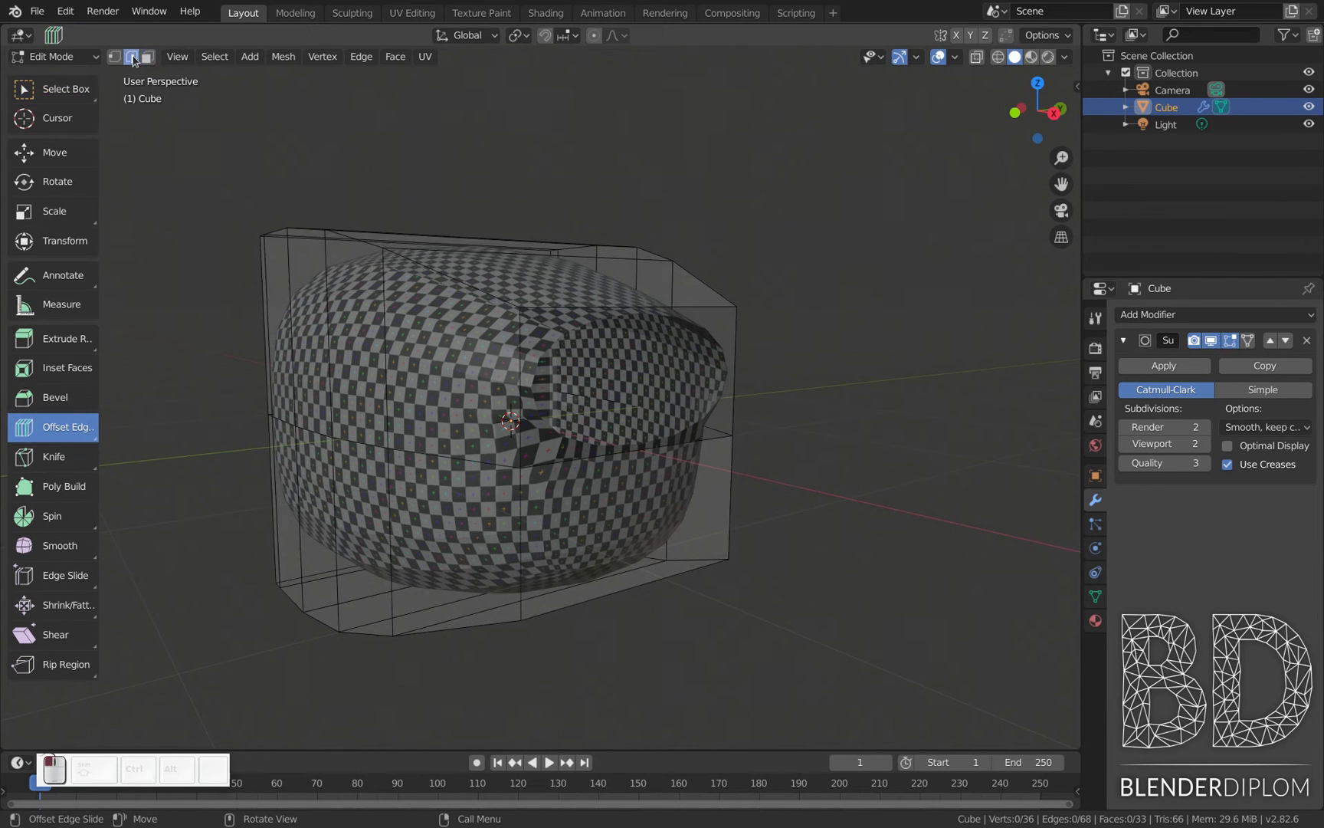
{"action": "left_click", "coordinate": [469, 457], "text": "alt"}
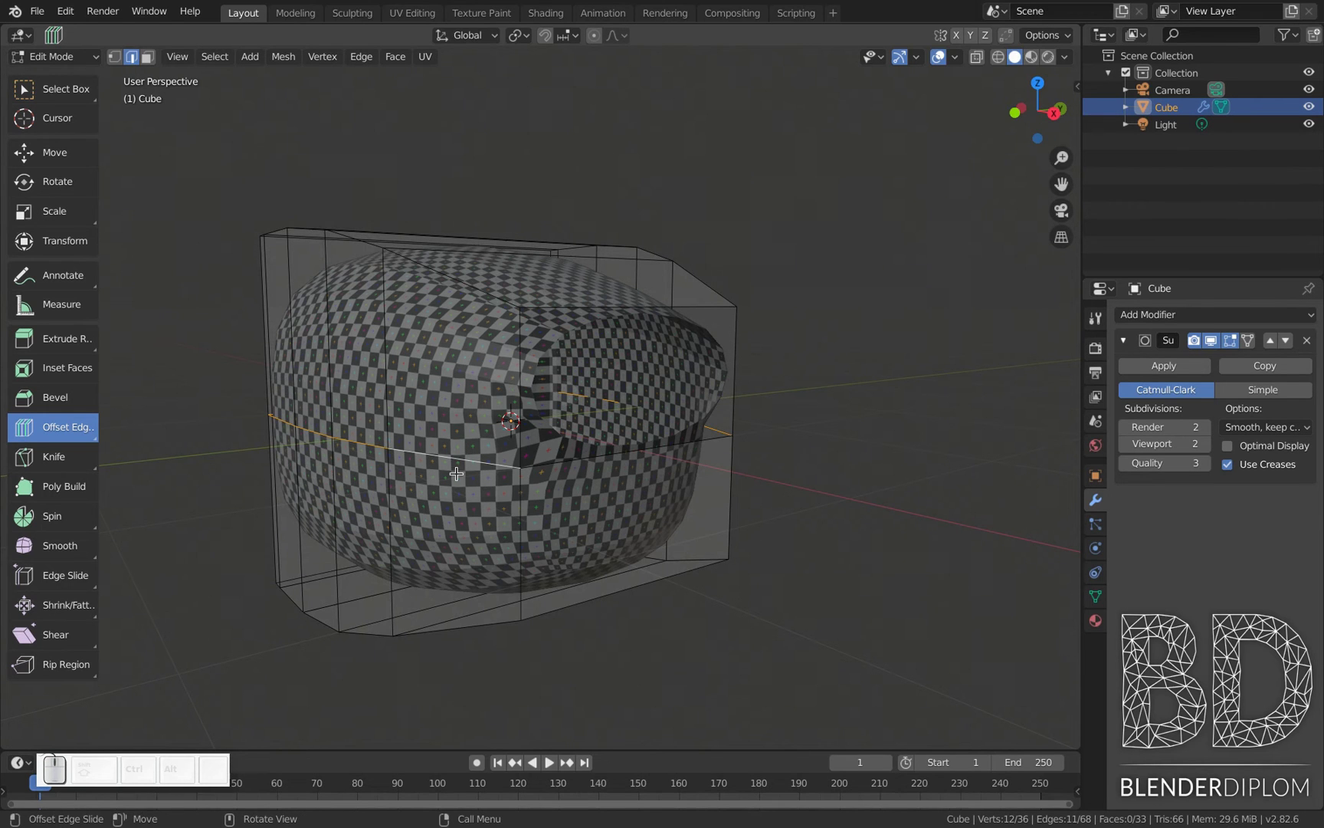
{"action": "middle_click_drag", "start_coordinate": [630, 541], "coordinate": [648, 520], "text": "shift"}
{"action": "scroll", "coordinate": [648, 520], "scroll_direction": "up", "scroll_amount": 1}
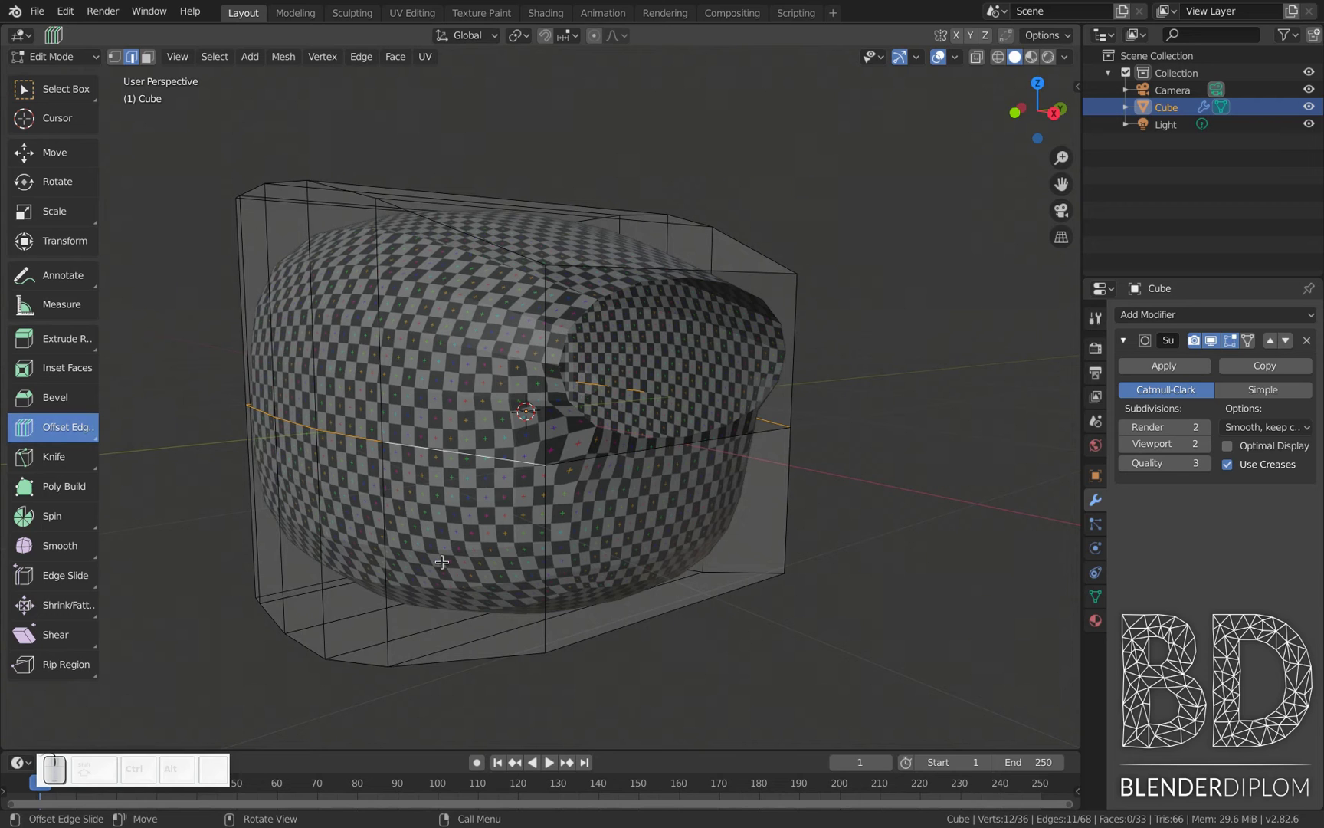
{"action": "left_click_drag", "start_coordinate": [487, 548], "coordinate": [509, 590]}
- Enable Correct UVs, comparing against off, to keep the checker texture undistorted
{"action": "left_click", "coordinate": [338, 731]}
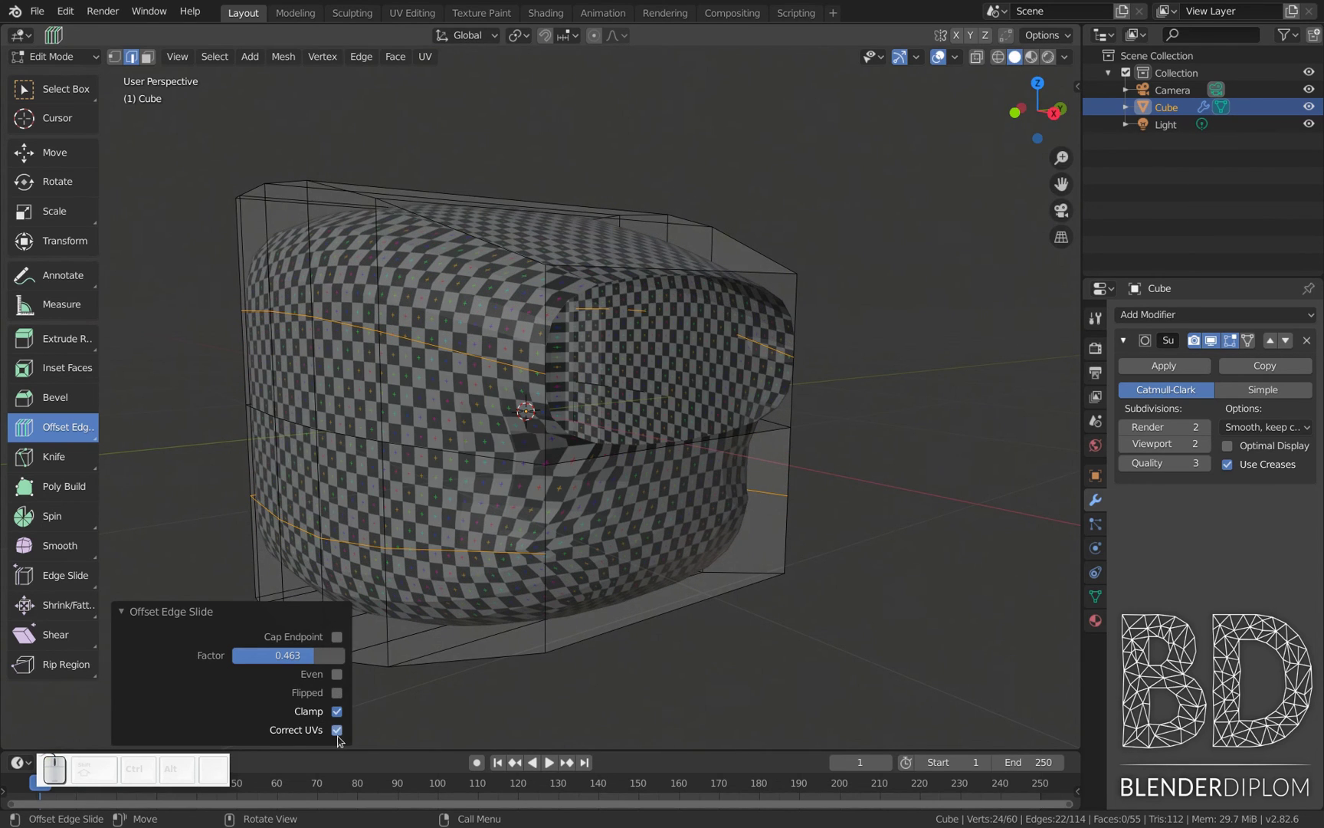
{"action": "left_click", "coordinate": [337, 730]}
{"action": "left_click", "coordinate": [338, 731]}
- Enable Cap Endpoint, keep Clamp on, and set the offset factor to 0.403
{"action": "left_click", "coordinate": [337, 637]}
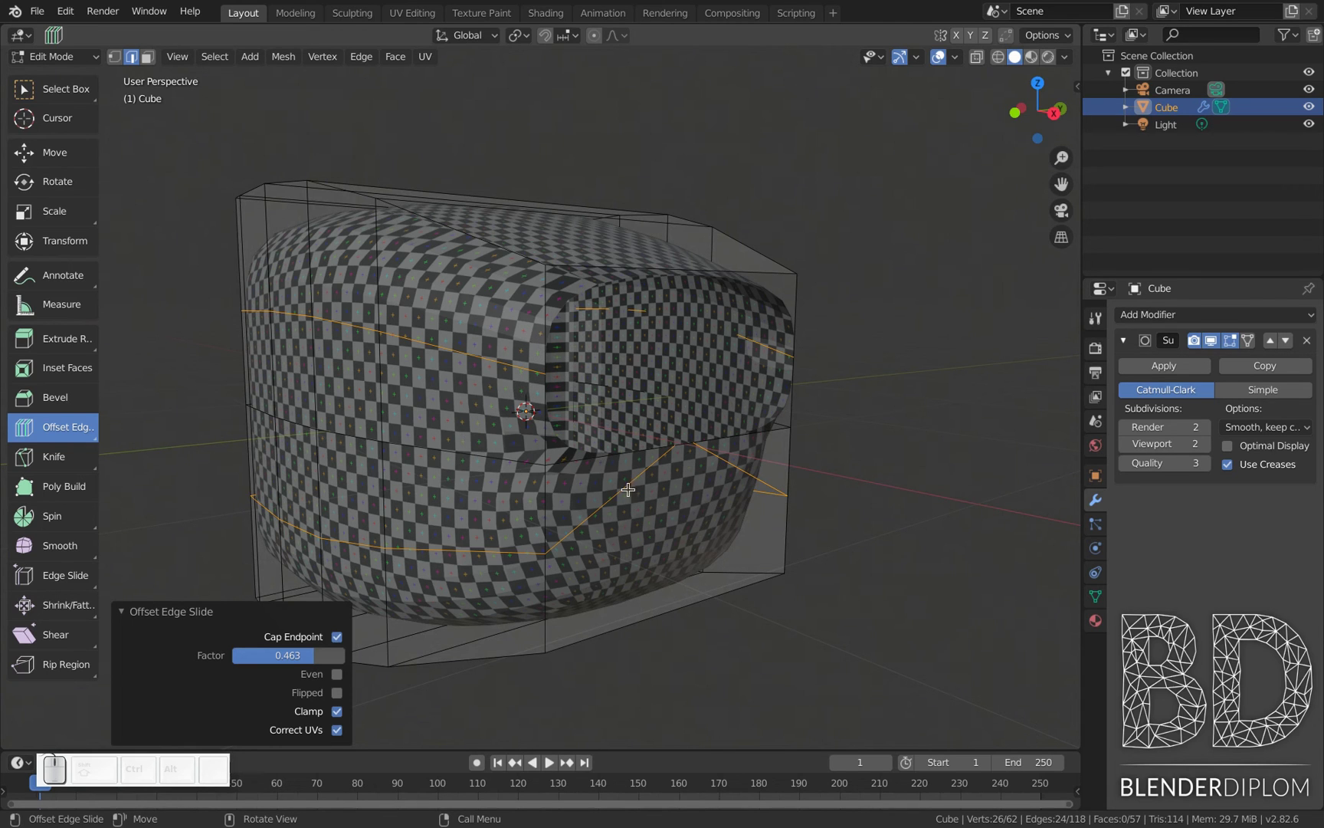
{"action": "left_click_drag", "start_coordinate": [307, 659], "coordinate": [301, 659]}
{"action": "left_click", "coordinate": [311, 655]}
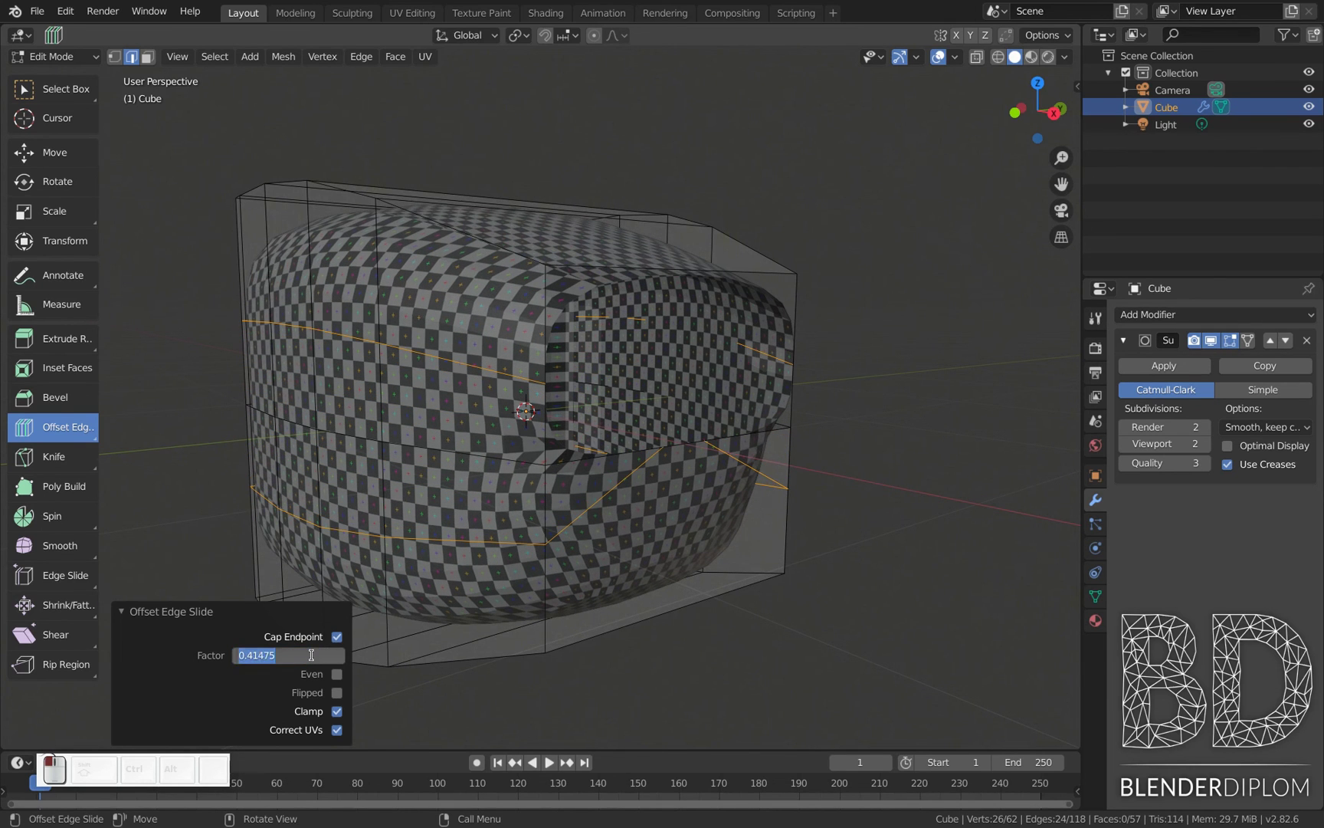
{"action": "key", "text": "Return"}
{"action": "left_click", "coordinate": [337, 711]}
{"action": "mouse_move", "coordinate": [310, 656]}
{"action": "left_mouse_down"}
{"action": "mouse_move", "coordinate": [351, 656]}
{"action": "mouse_move", "coordinate": [308, 656]}
{"action": "left_mouse_up"}
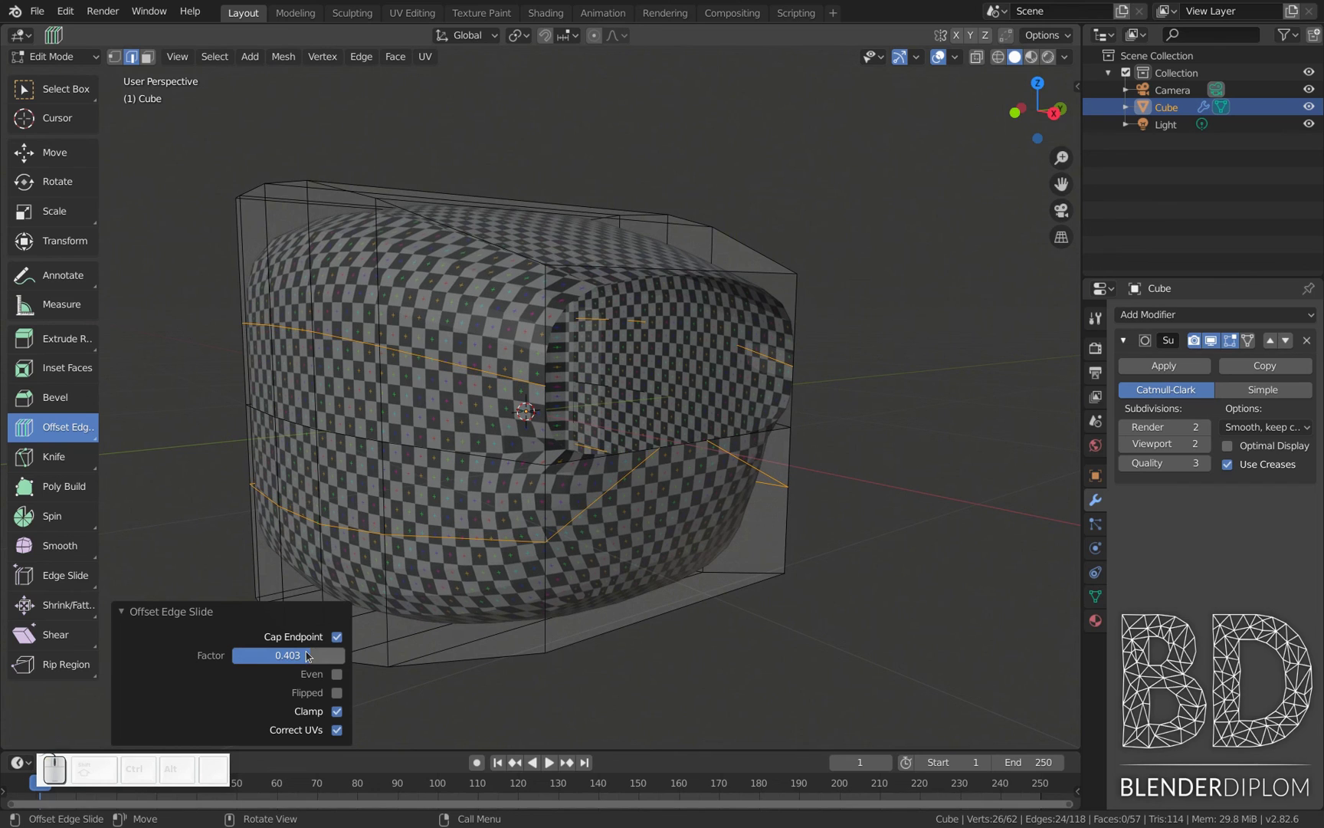